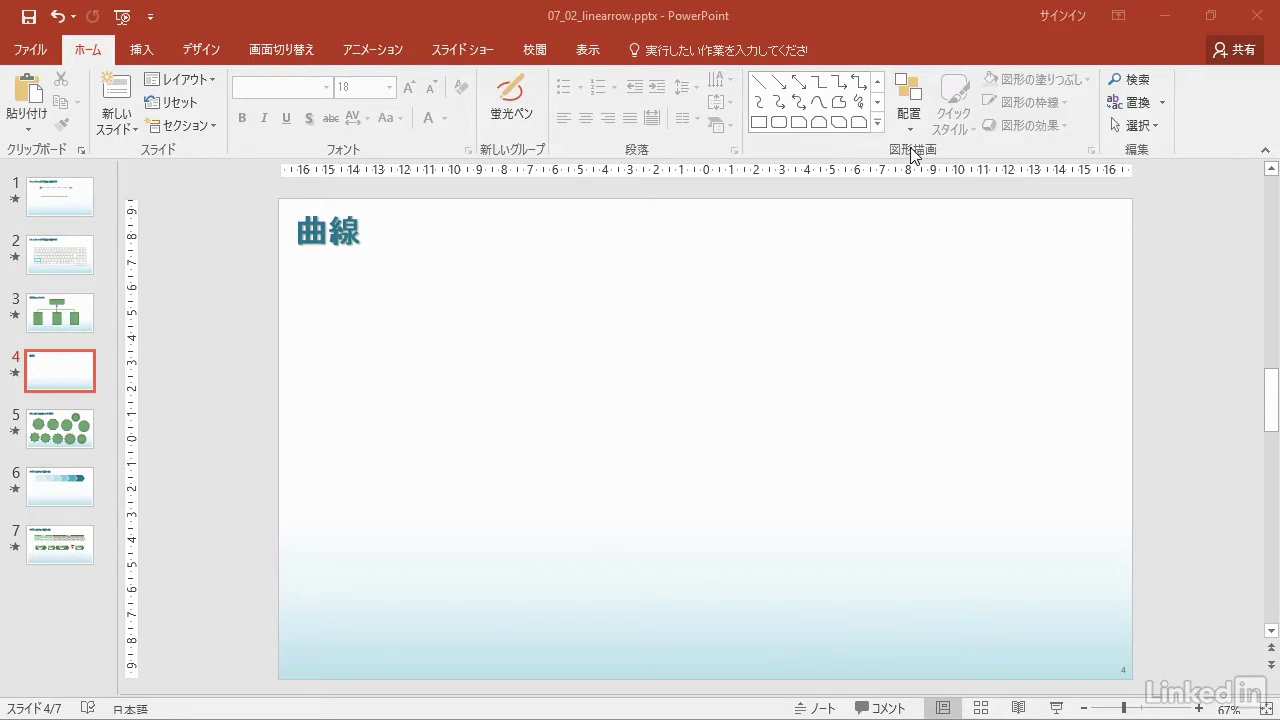
Pick the Curve line shape from the expanded Shapes gallery.
left_click(877, 121)
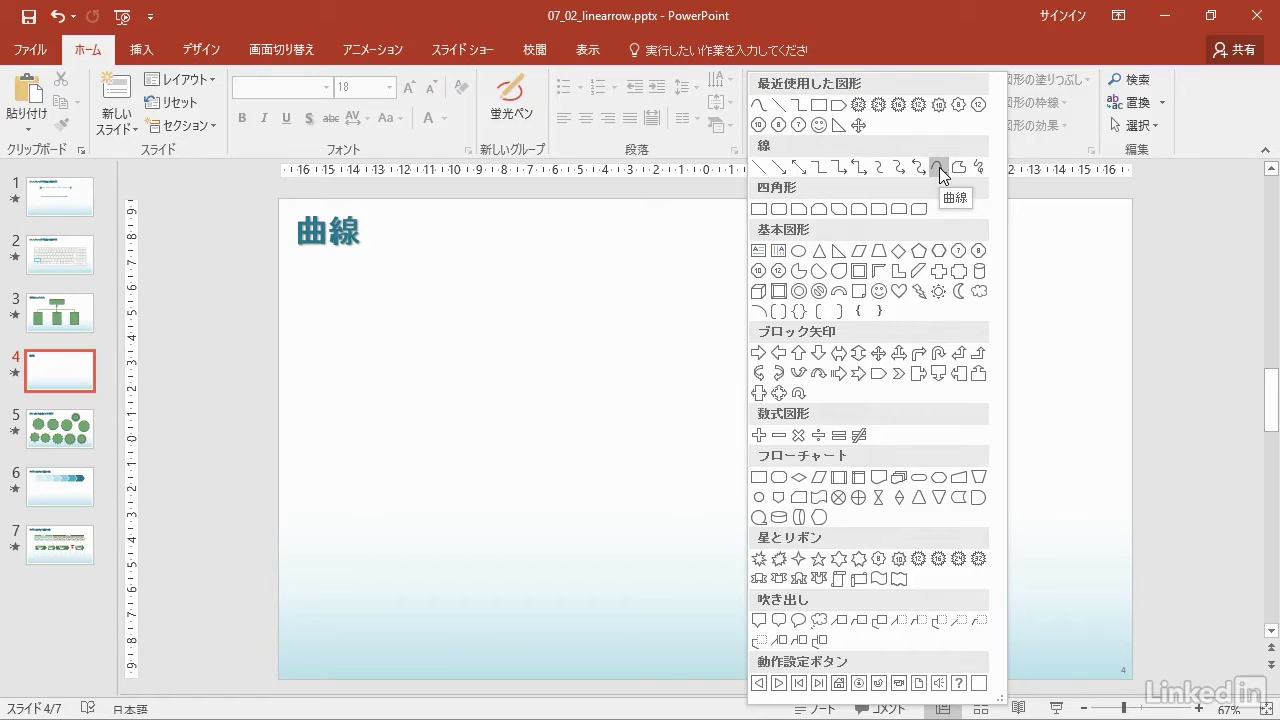
left_click(939, 167)
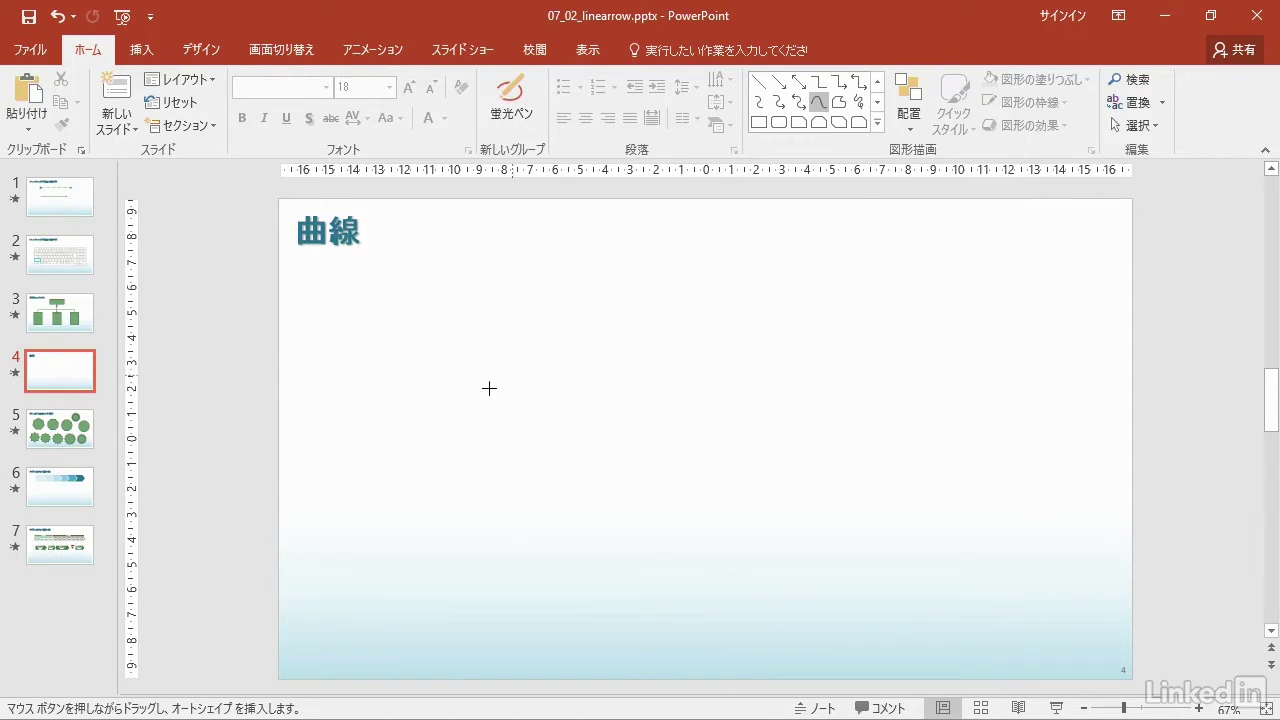
Draw a seven-point curve with three peaks and valleys below the 曲線 title.
left_click(369, 470)
left_click(402, 336)
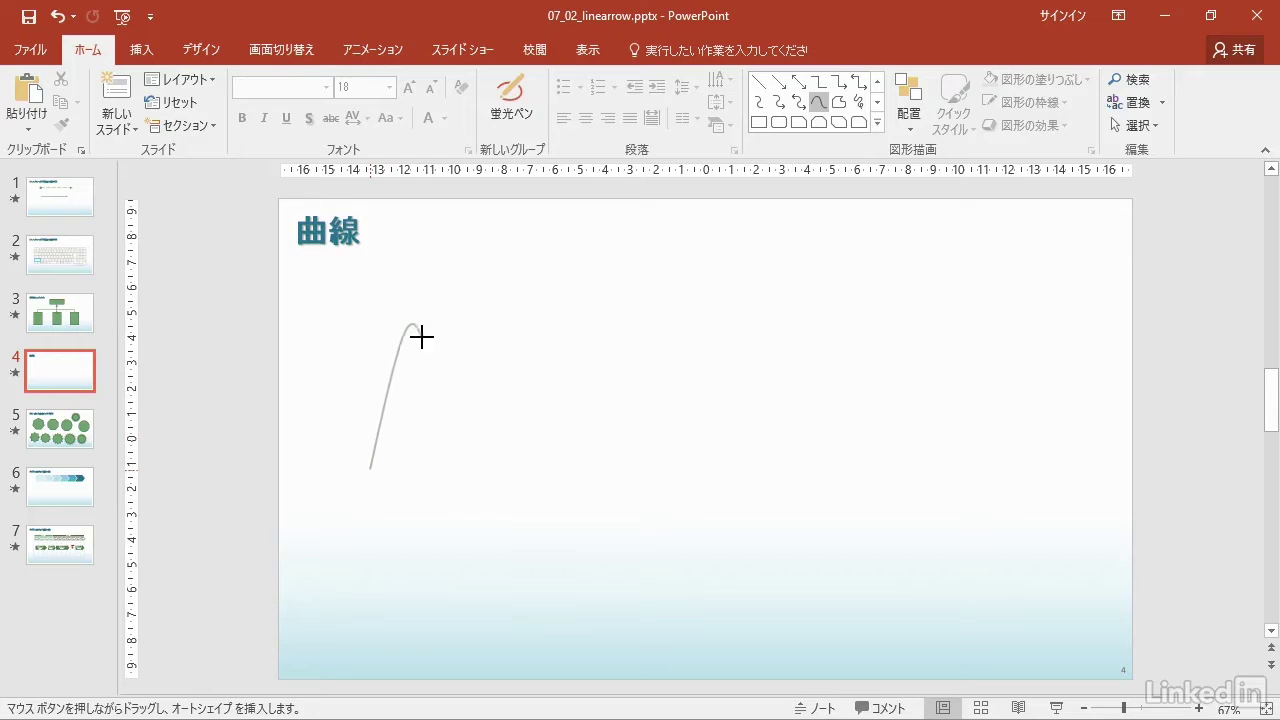
left_click(439, 469)
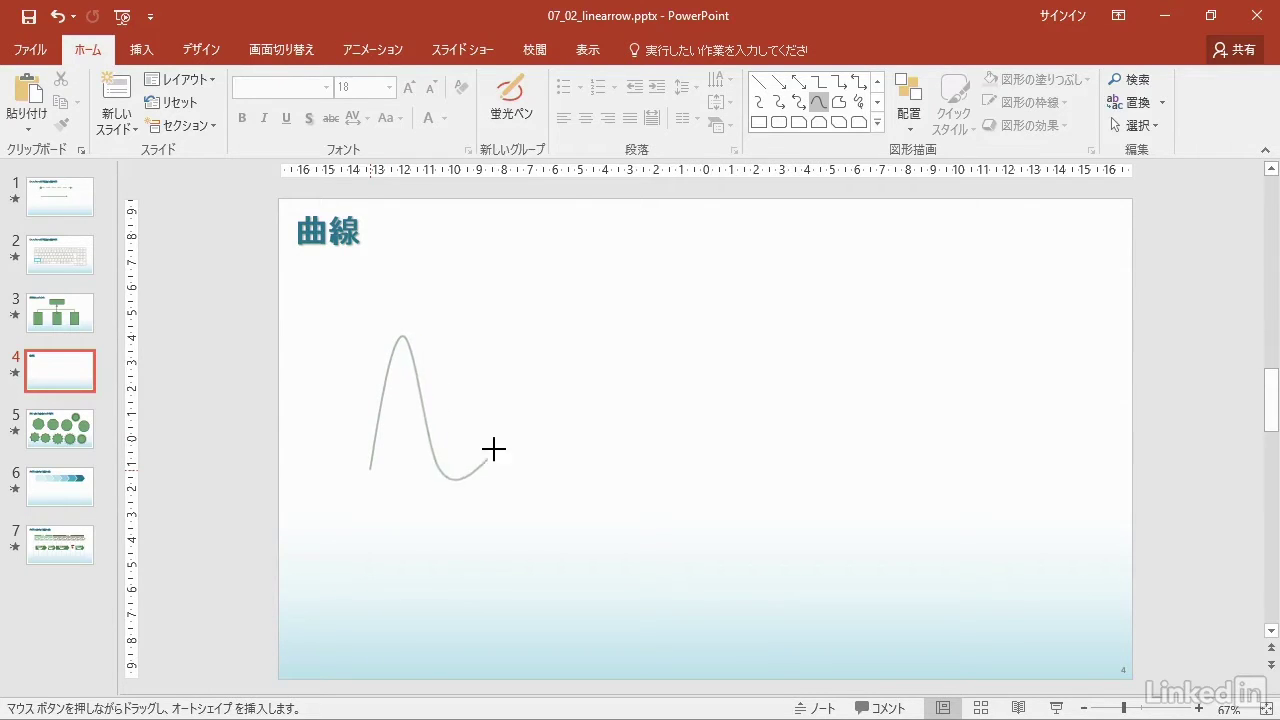
left_click(476, 331)
left_click(510, 464)
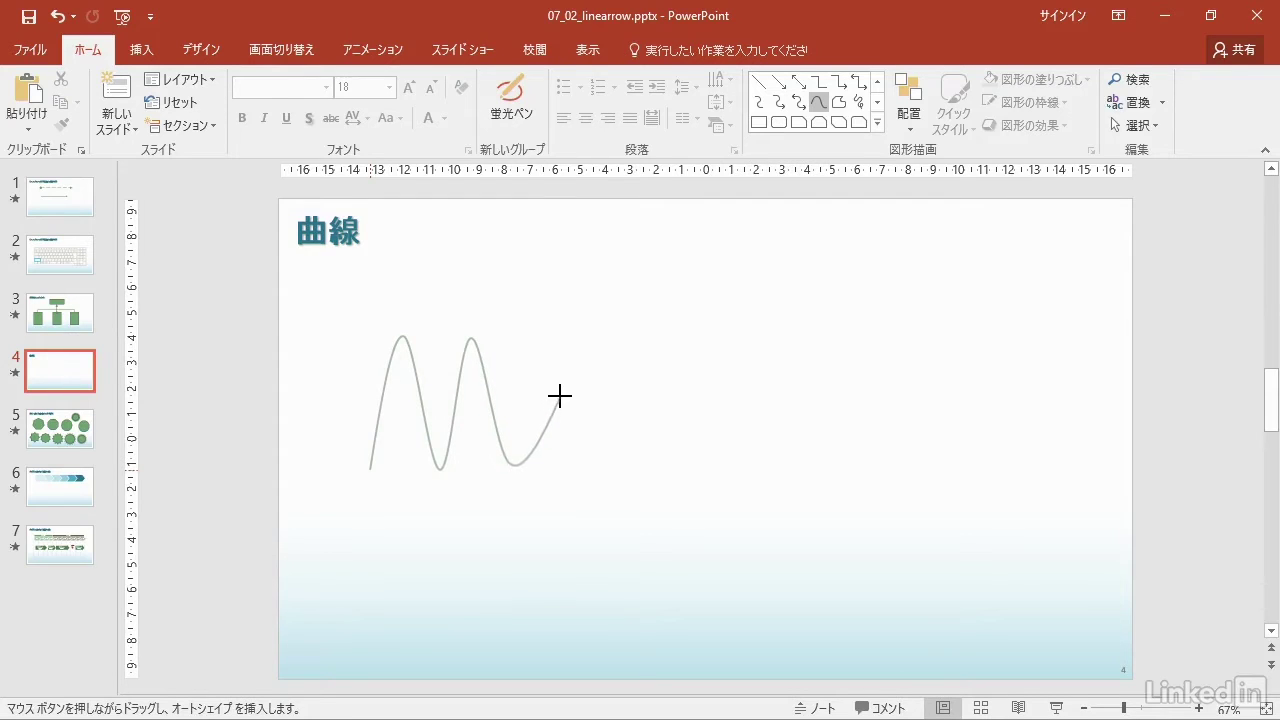
left_click(545, 340)
double_click(573, 457)
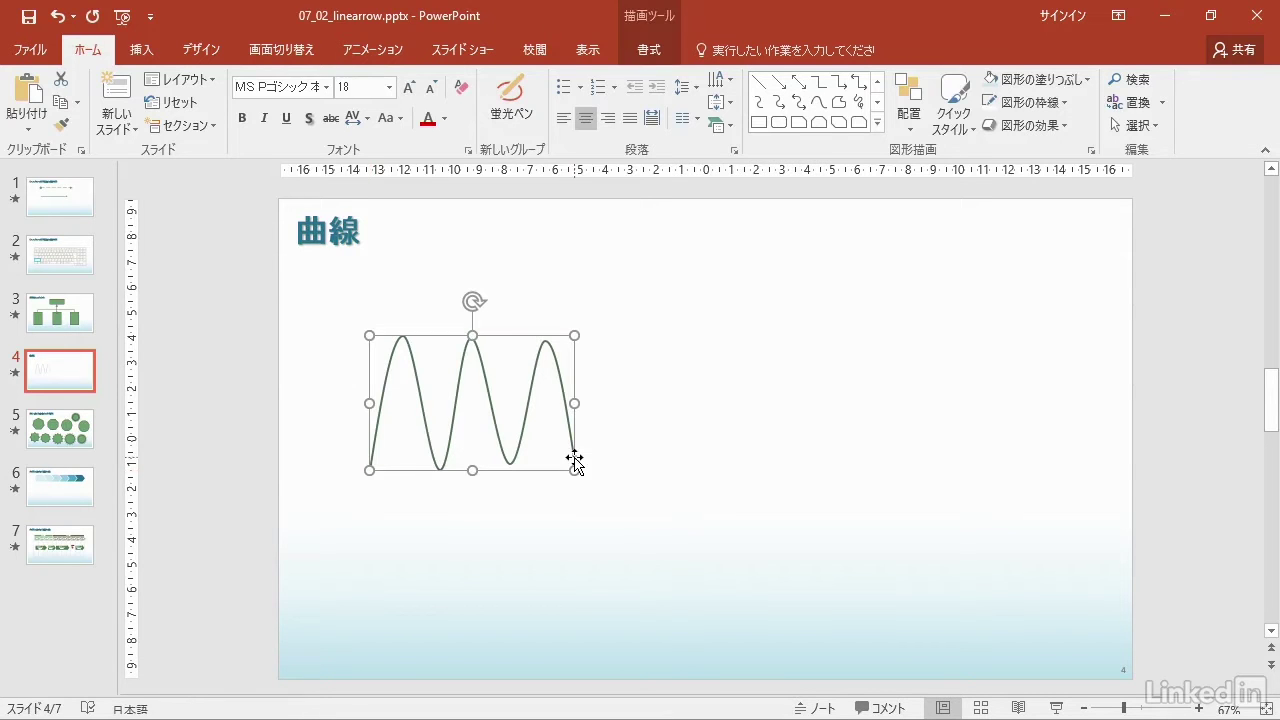
Switch the wavy curve into Edit Points mode from its right-click menu.
left_click(645, 433)
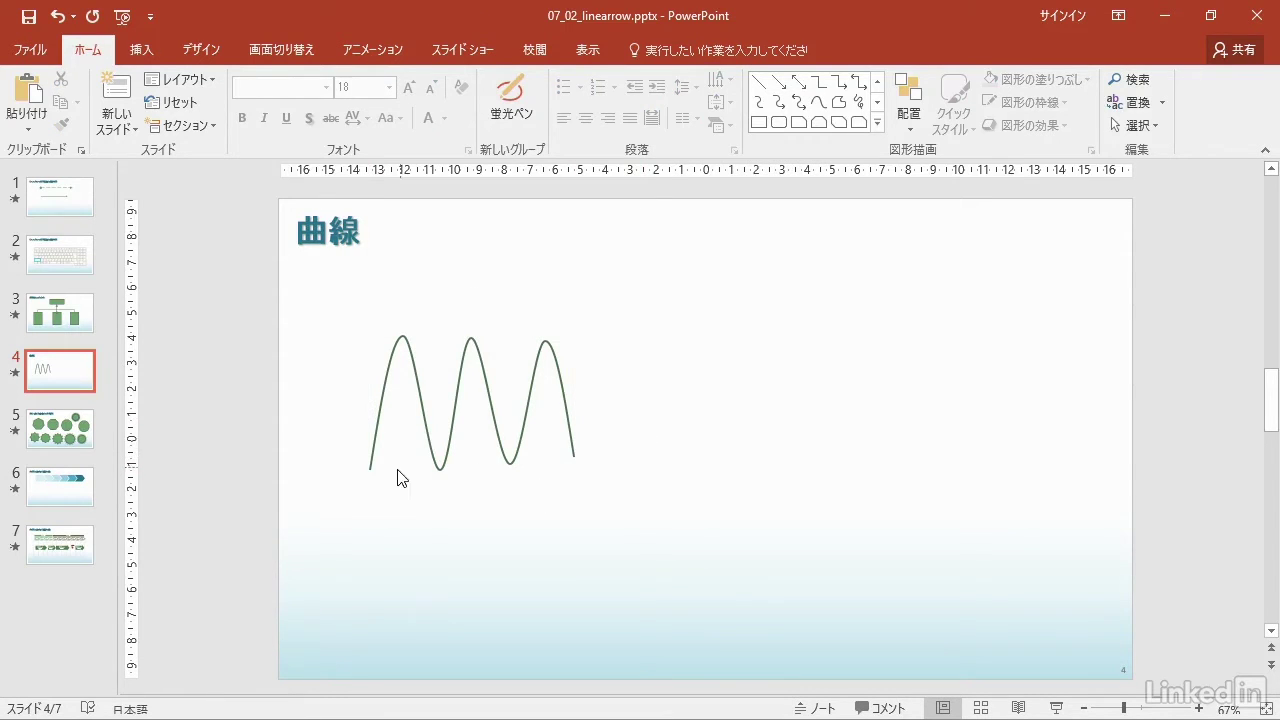
left_click(557, 388)
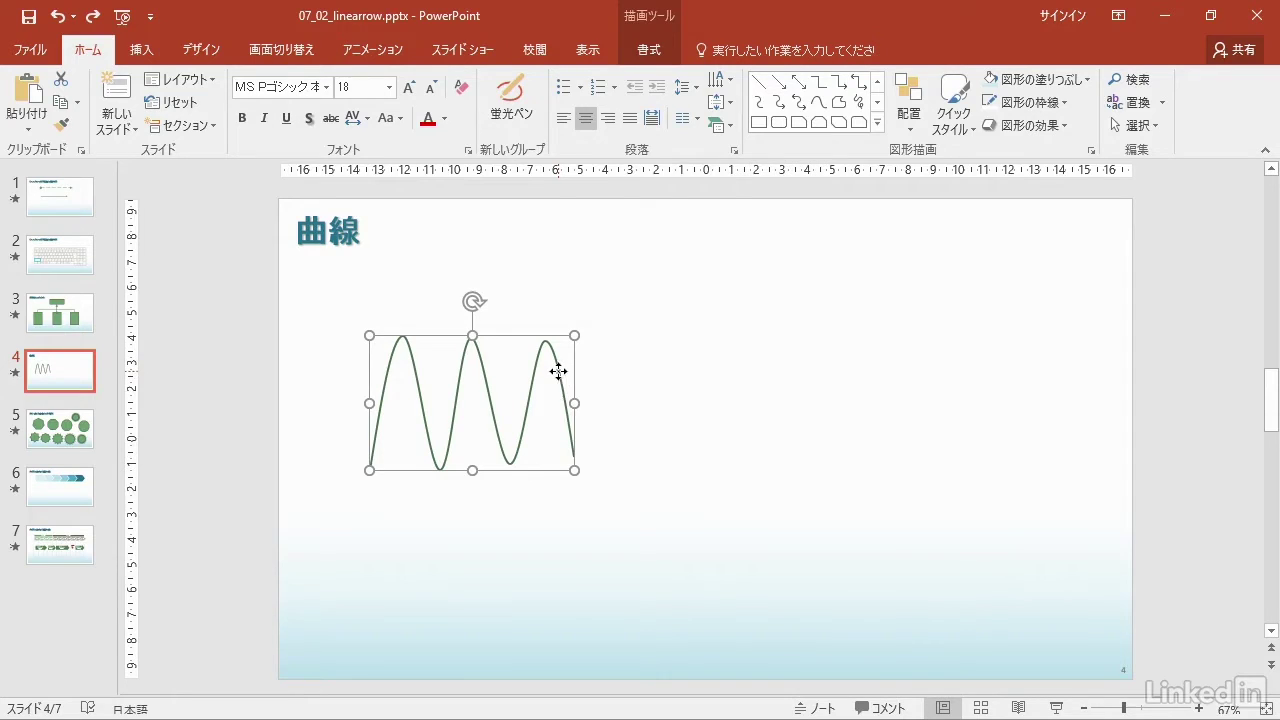
right_click(559, 376)
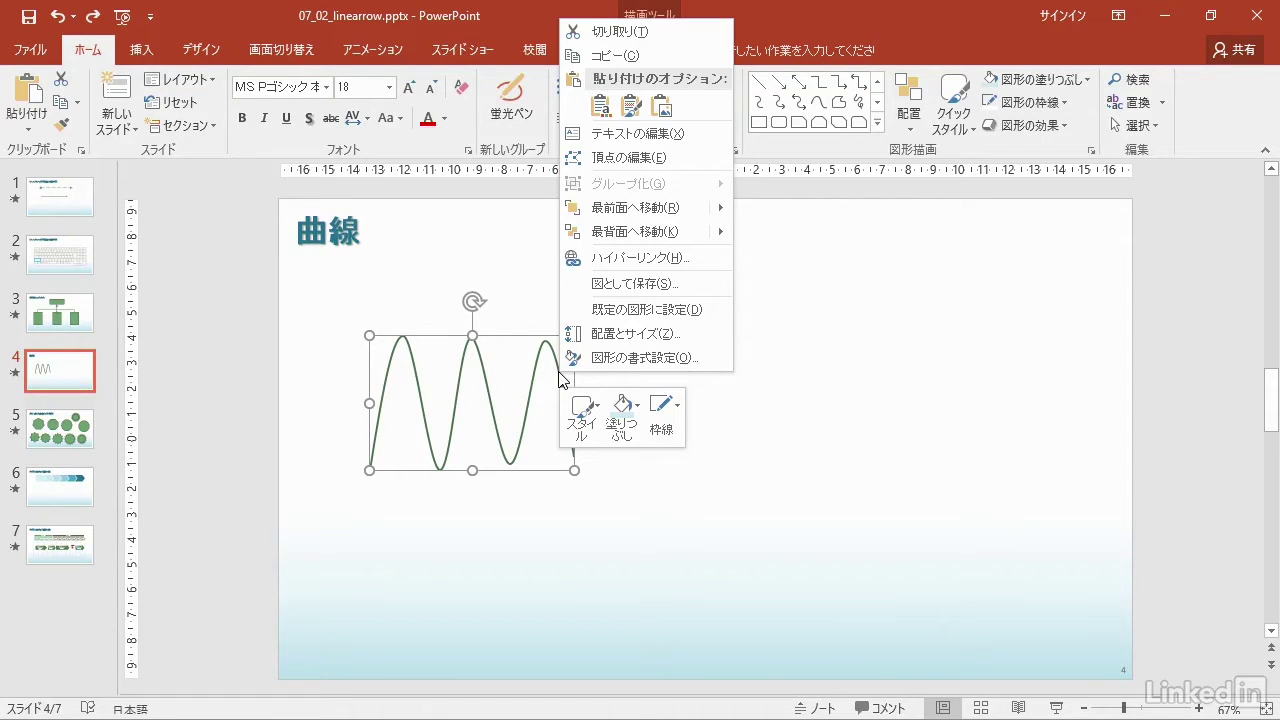
left_click(603, 160)
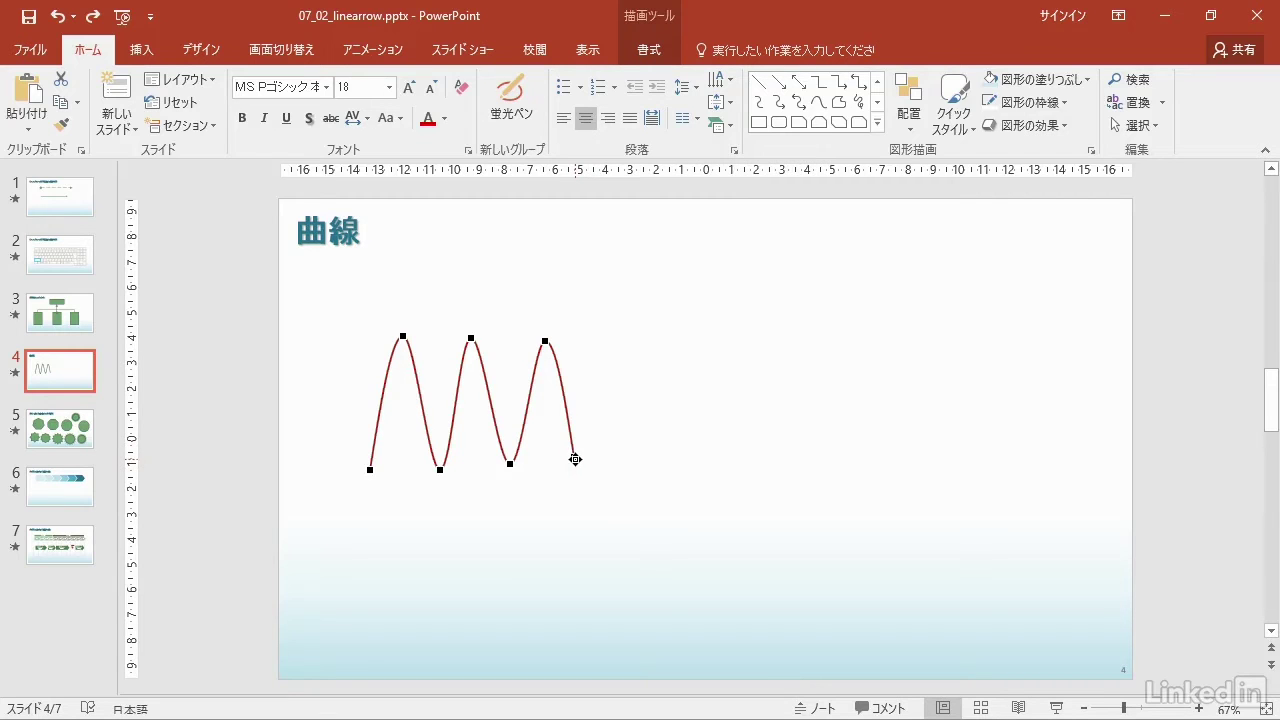
Pull the curve's end point far down and make the third peak a widened smooth point.
left_click(575, 459)
left_click_drag(575, 459, 596, 581)
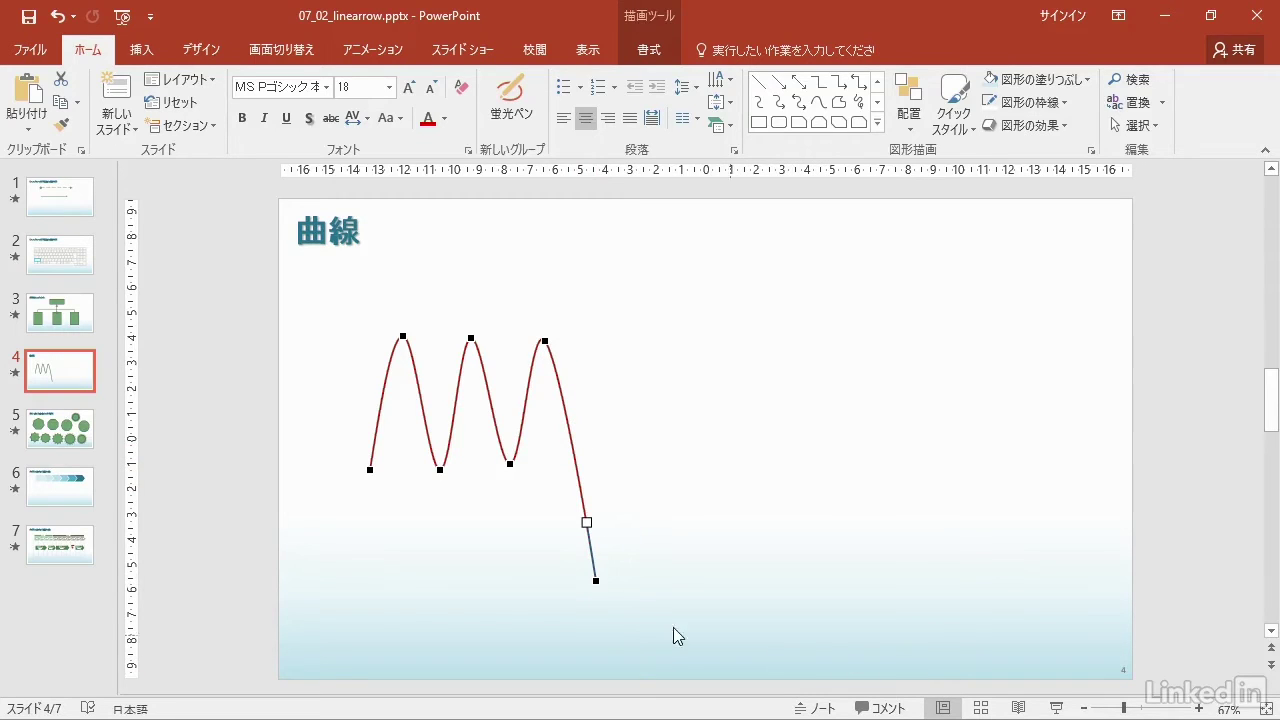
left_click(543, 340)
right_click(543, 340)
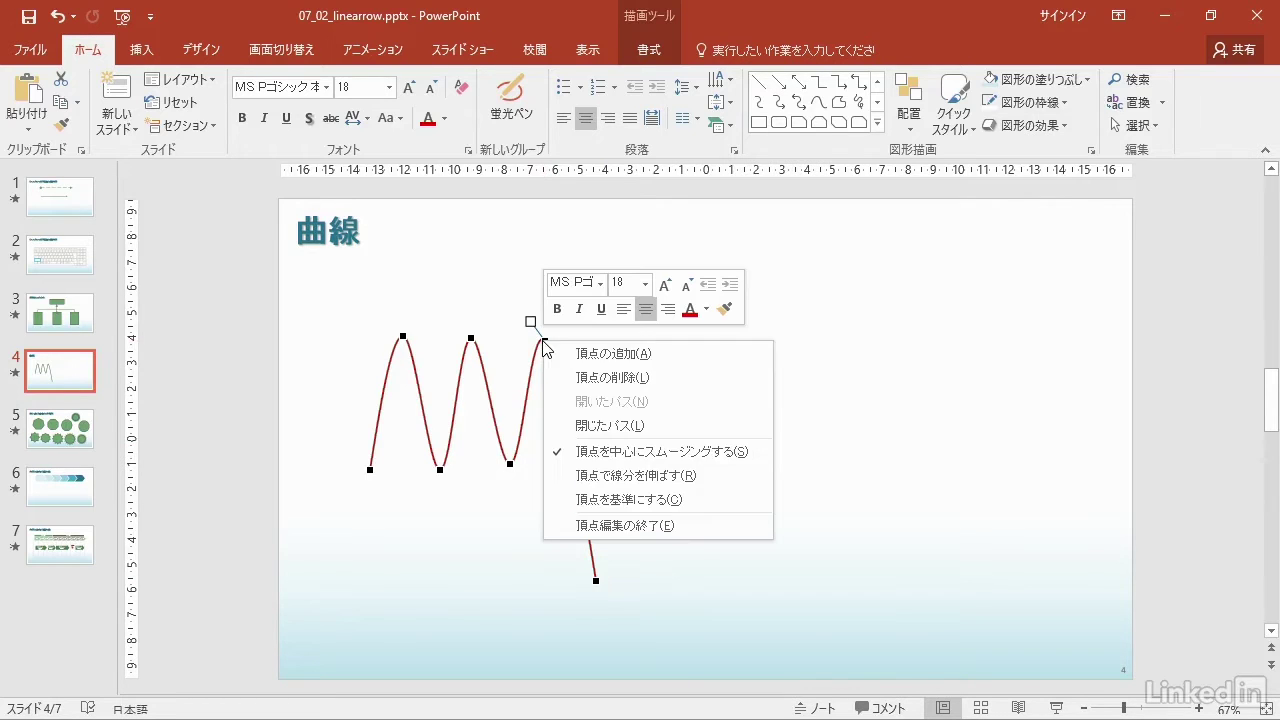
left_click(637, 463)
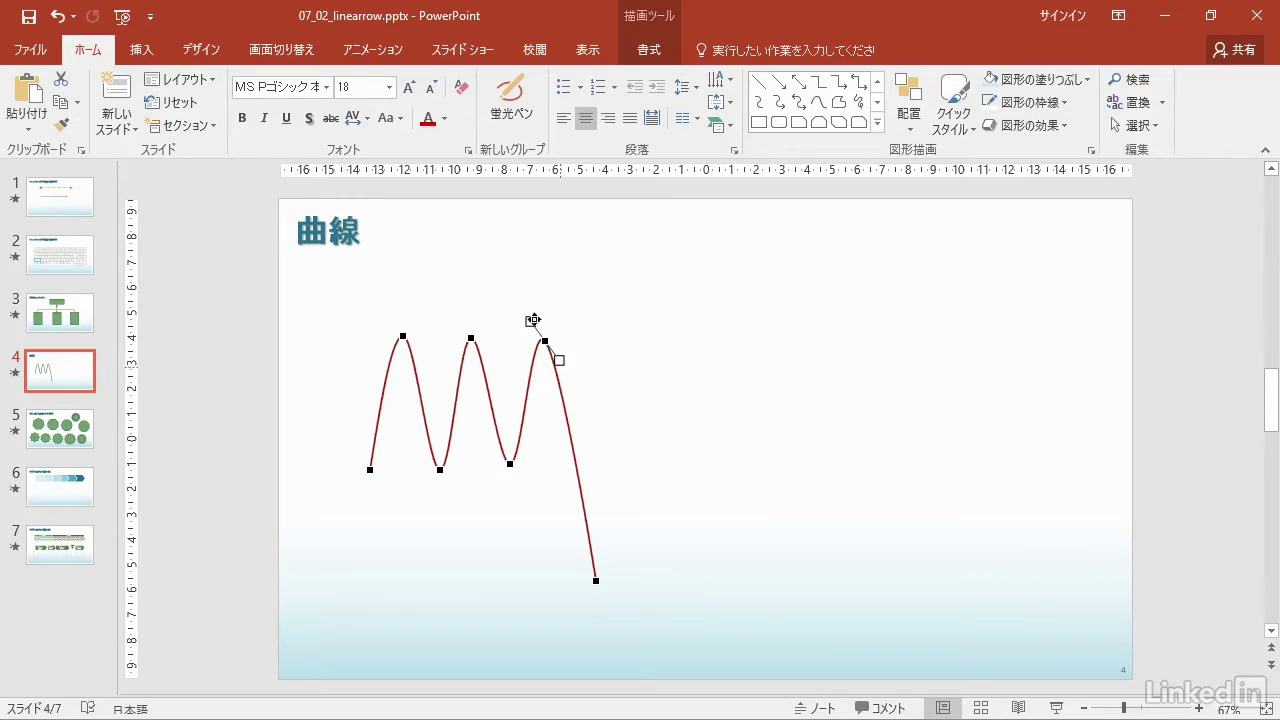
left_click_drag(561, 358, 634, 329)
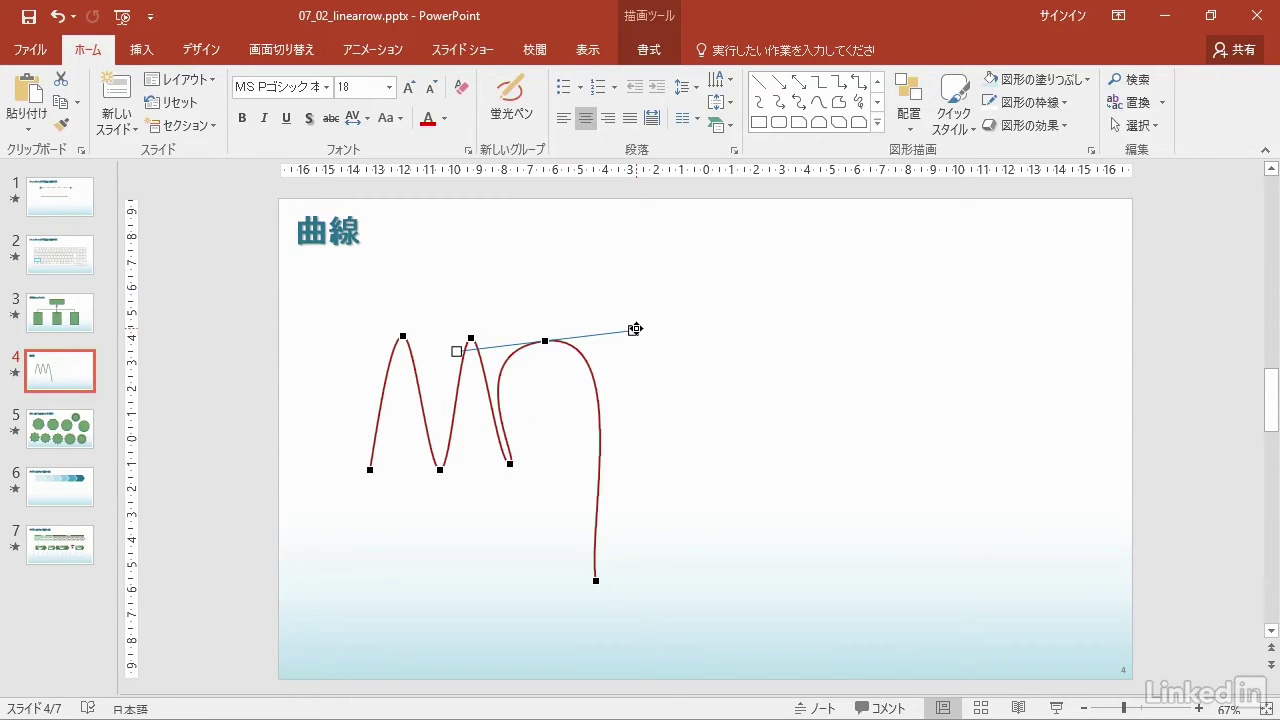
Make the first peak a smooth point and drag its handle to round it into an arch.
left_click(400, 336)
right_click(400, 336)
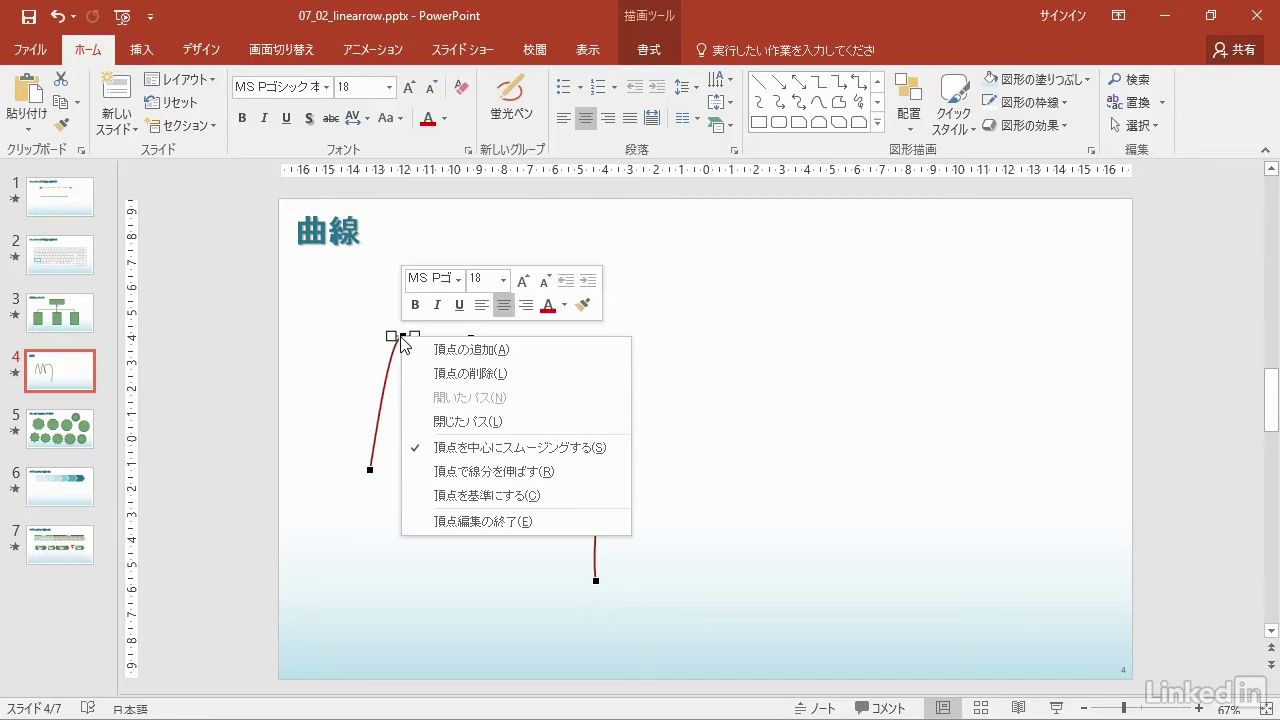
left_click(483, 448)
left_click_drag(391, 337, 350, 330)
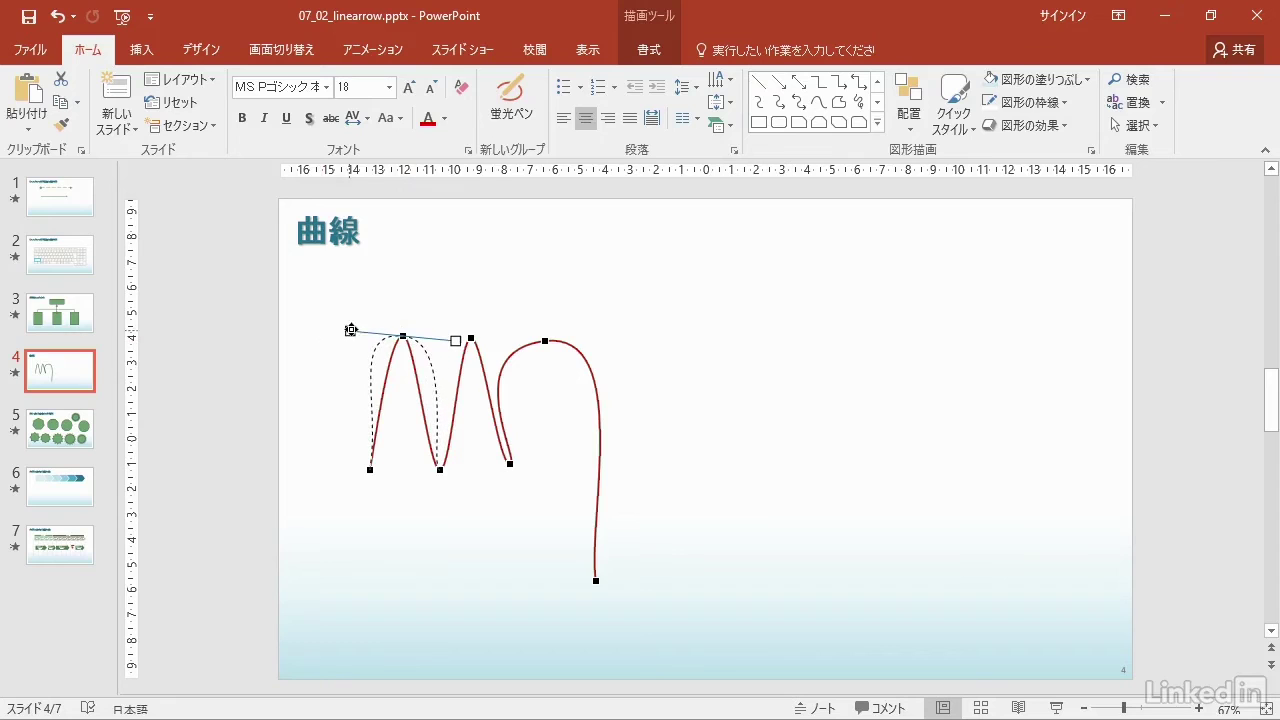
mouse_move(350, 330)
left_mouse_down()
mouse_move(355, 387)
mouse_move(352, 345)
left_mouse_up()
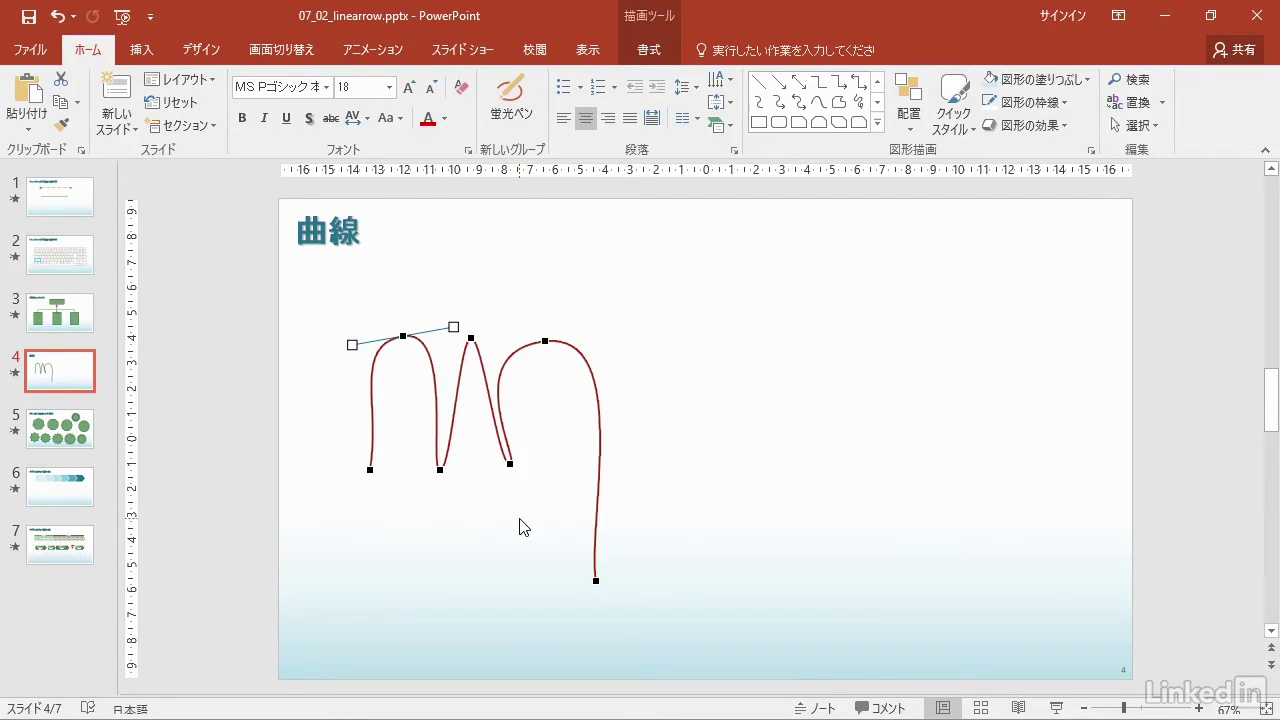
Apply a light blue fill to the wavy shape and nudge it up and right.
left_click(628, 325)
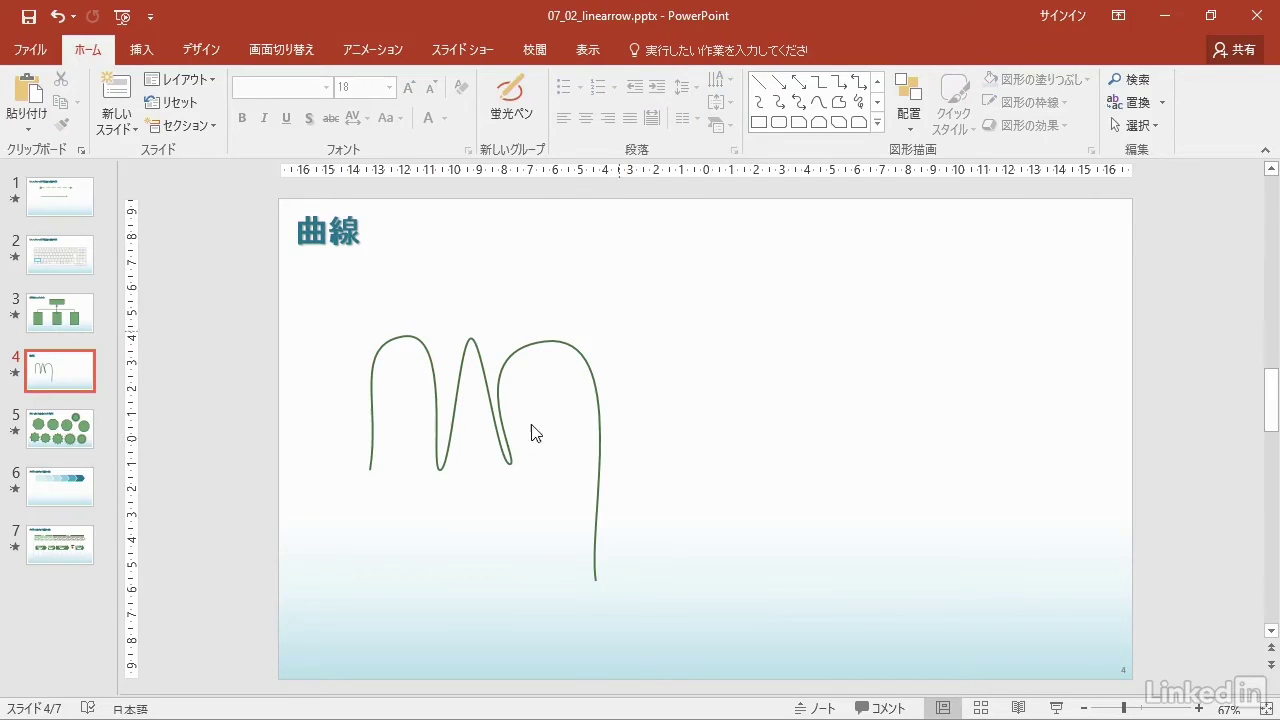
left_click(438, 436)
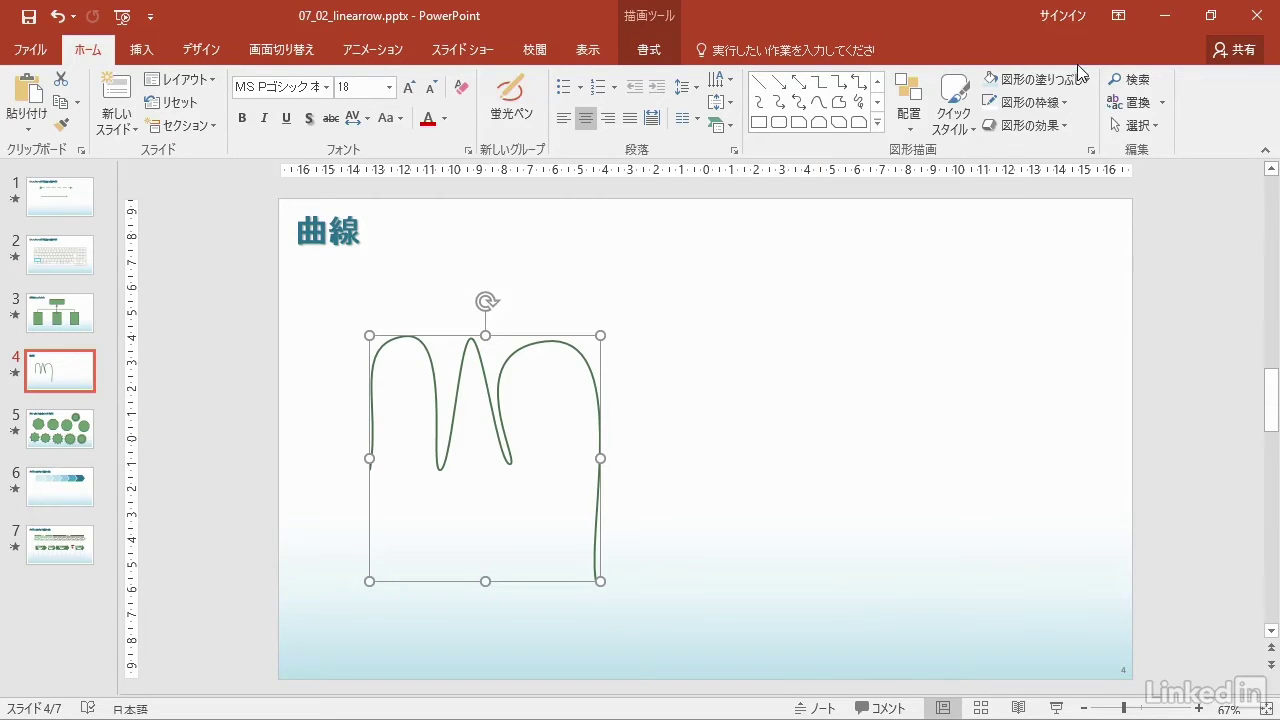
left_click(995, 90)
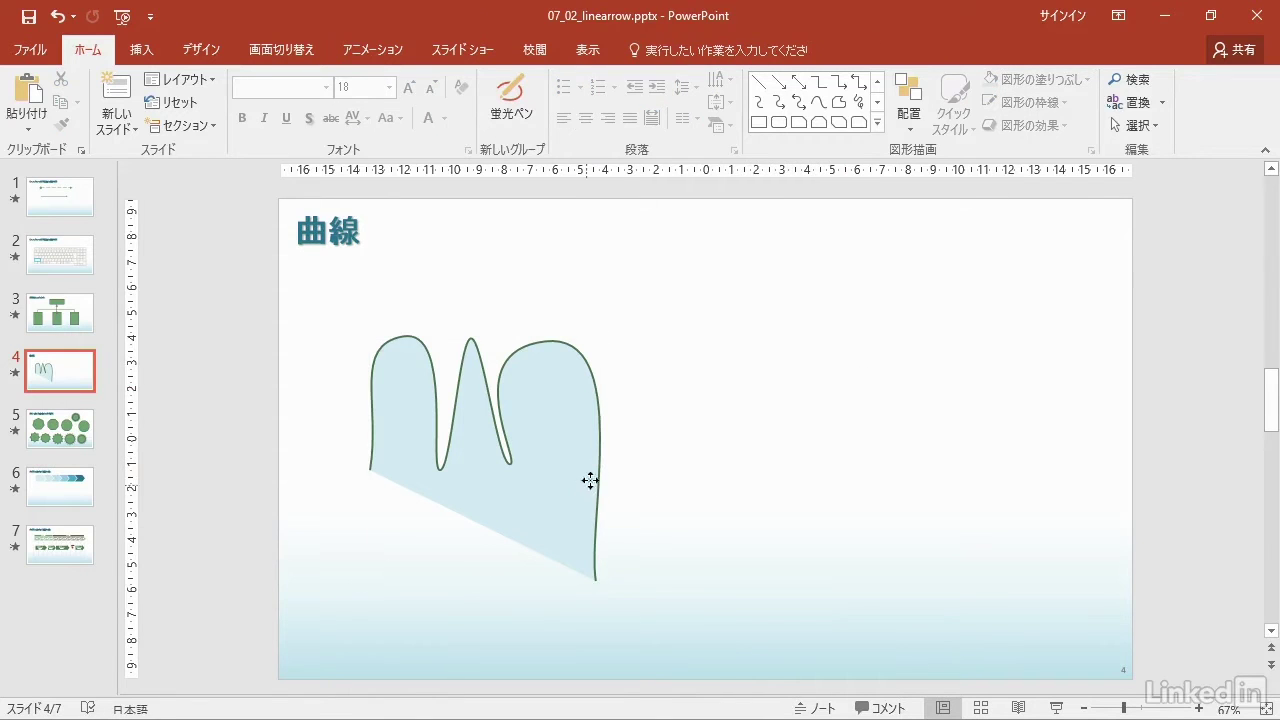
left_click_drag(588, 491, 621, 455)
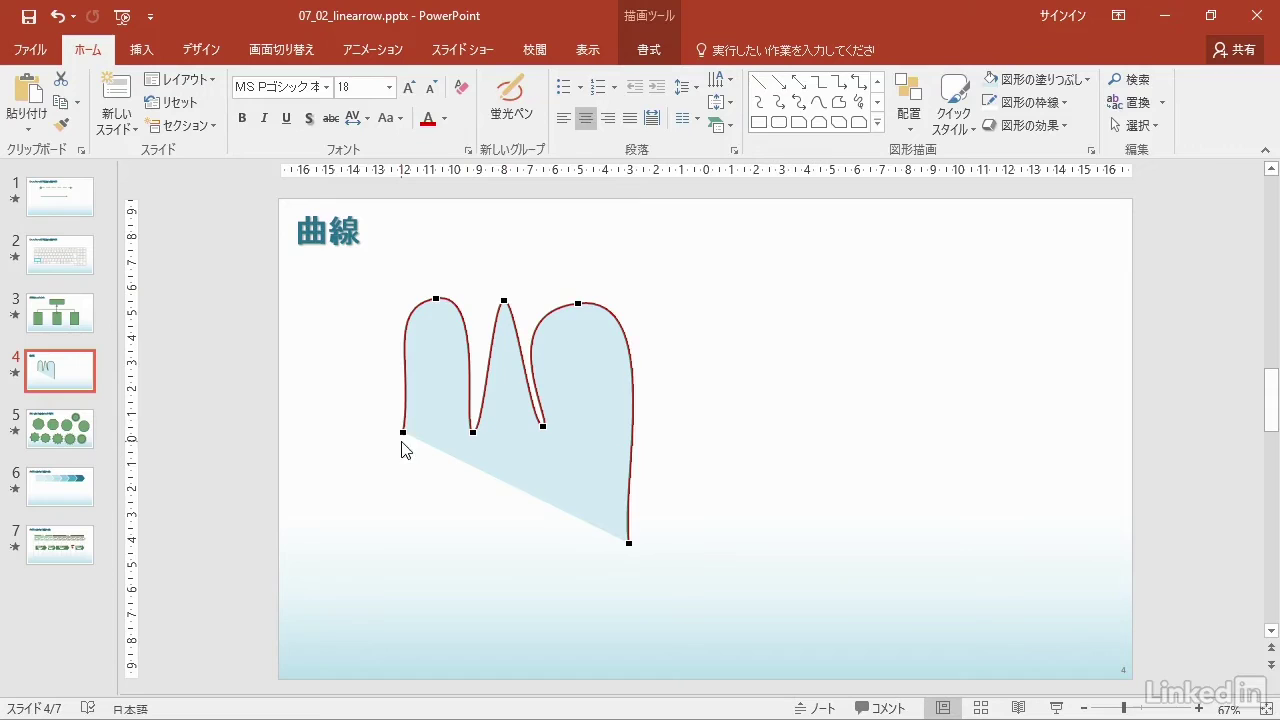
left_click(782, 301)
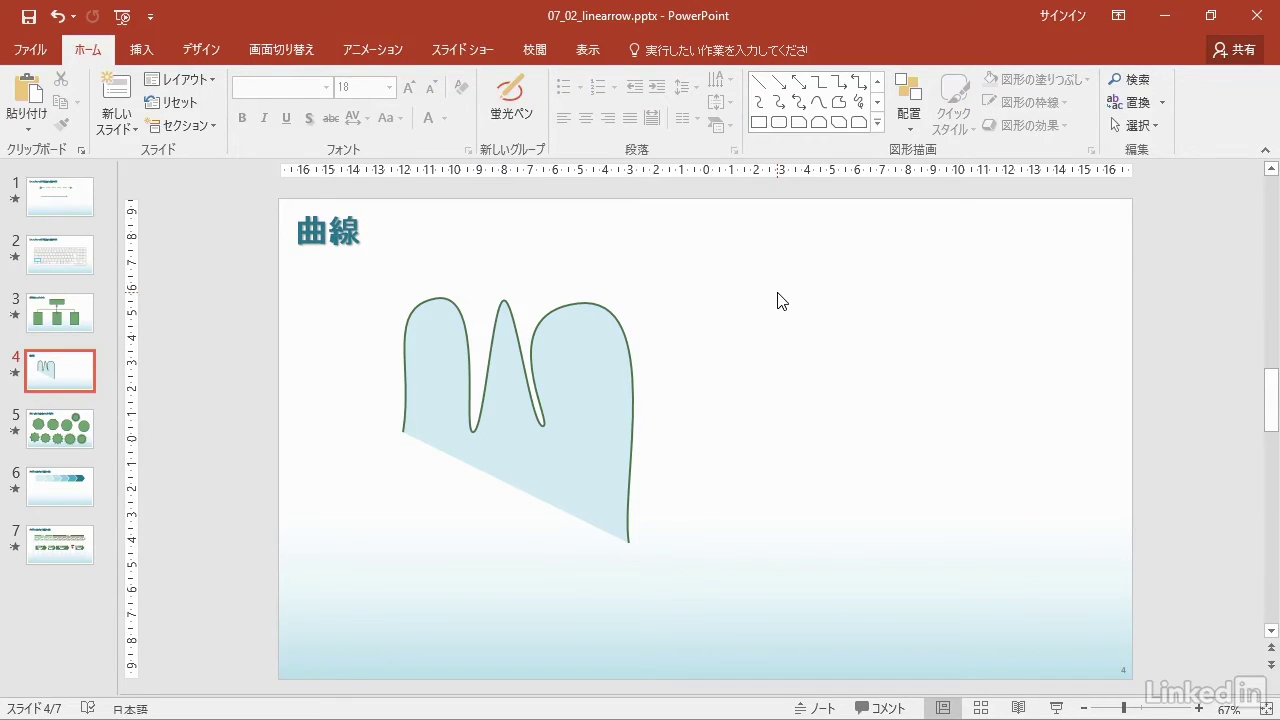
Draw a rectangle to the right of the blue wavy shape.
key("Tab")
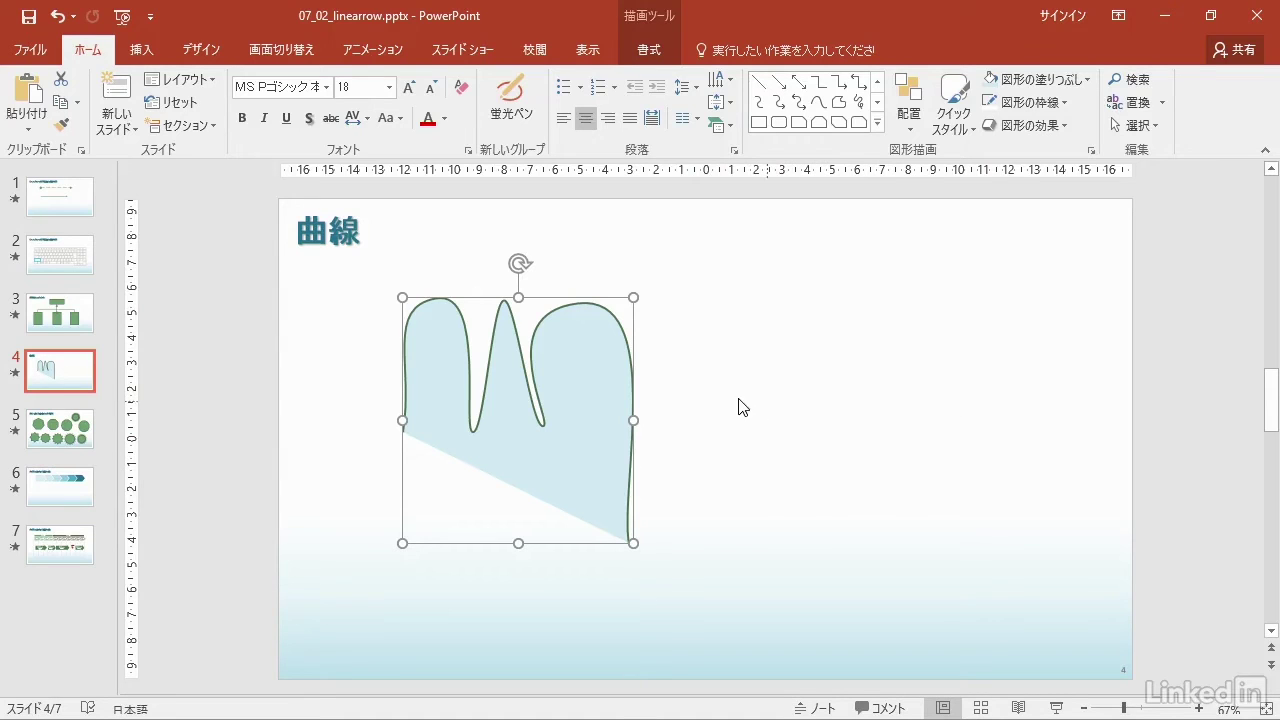
left_click(759, 122)
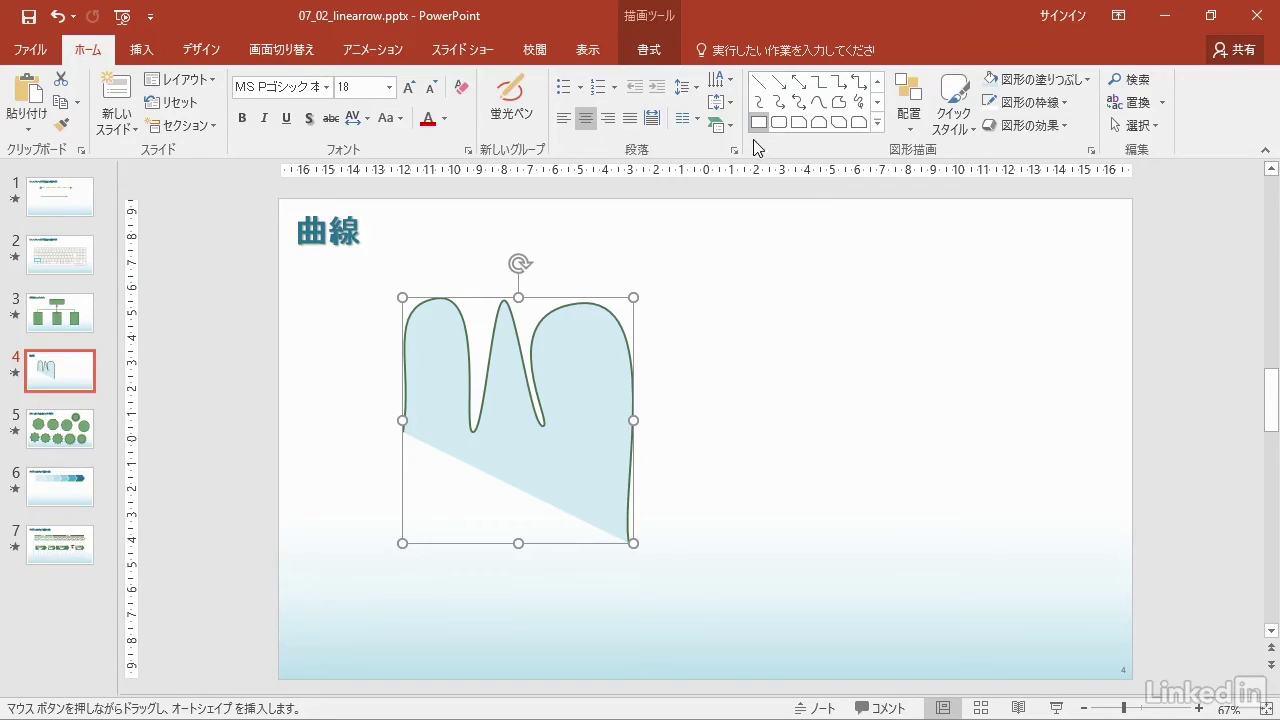
left_click_drag(705, 313, 993, 447)
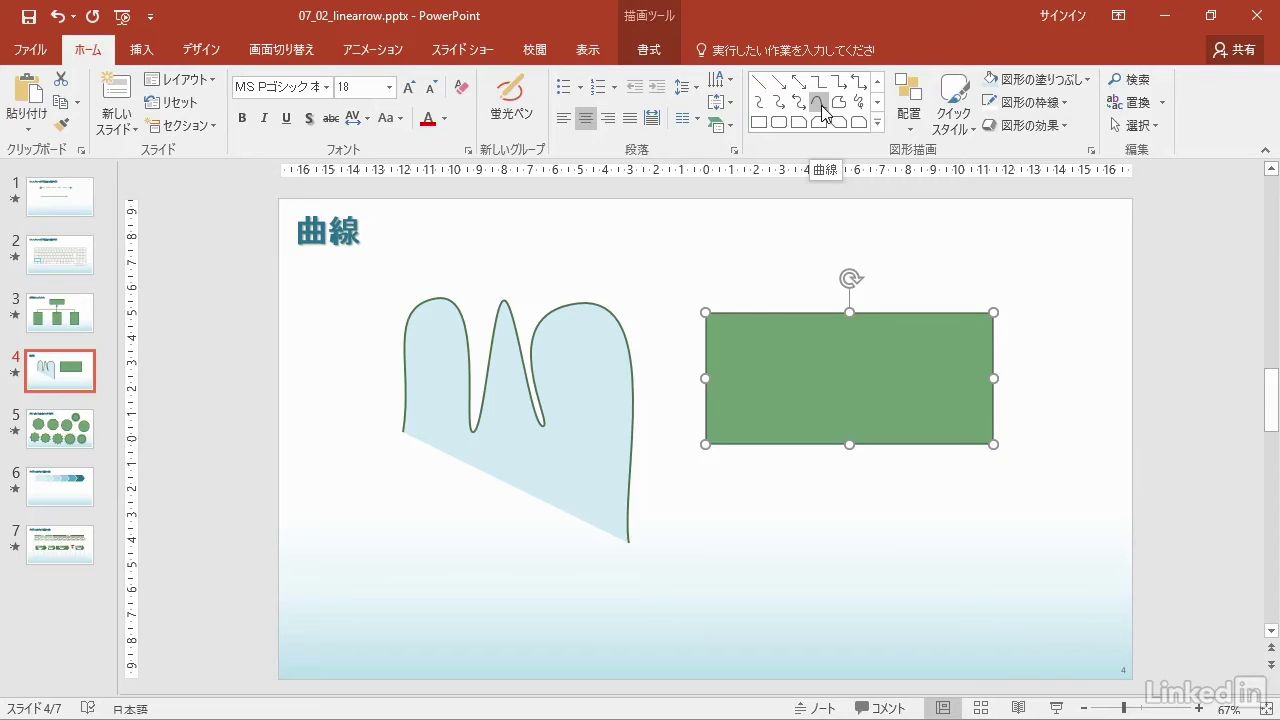
Draw a Curve zigzag across the rectangle, alternating between its top and bottom edges.
left_click(819, 102)
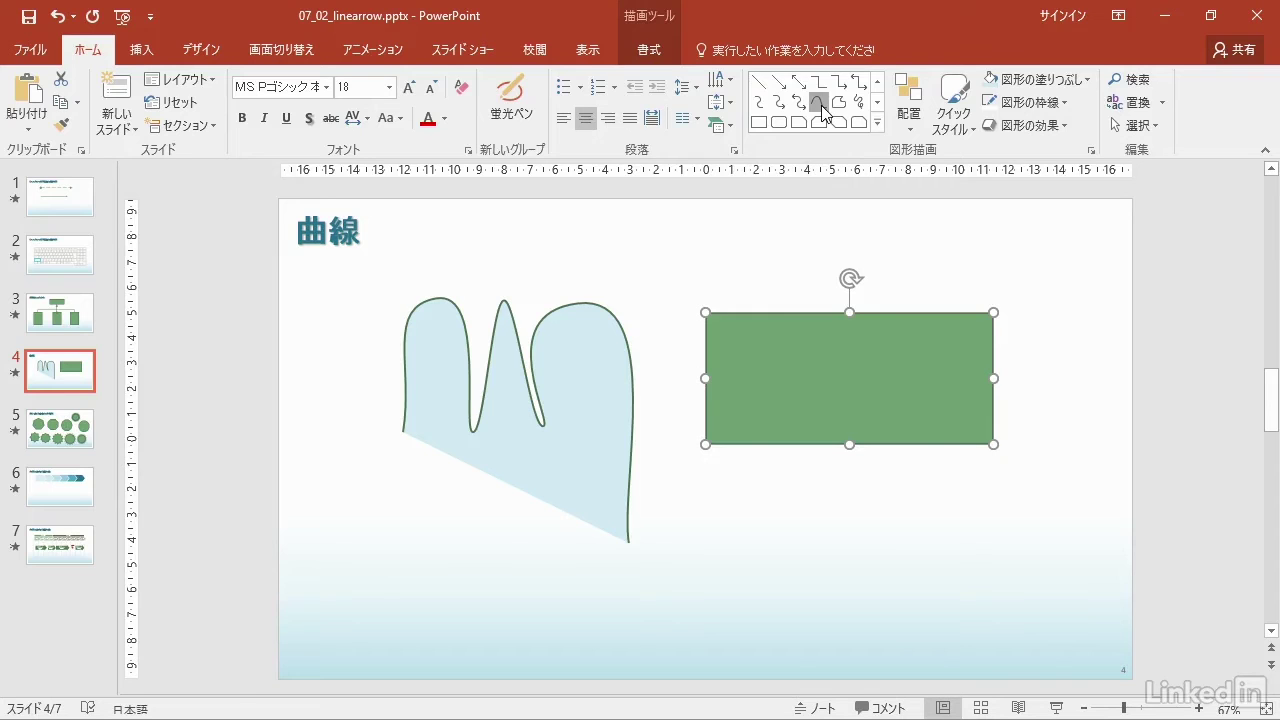
left_click(716, 446)
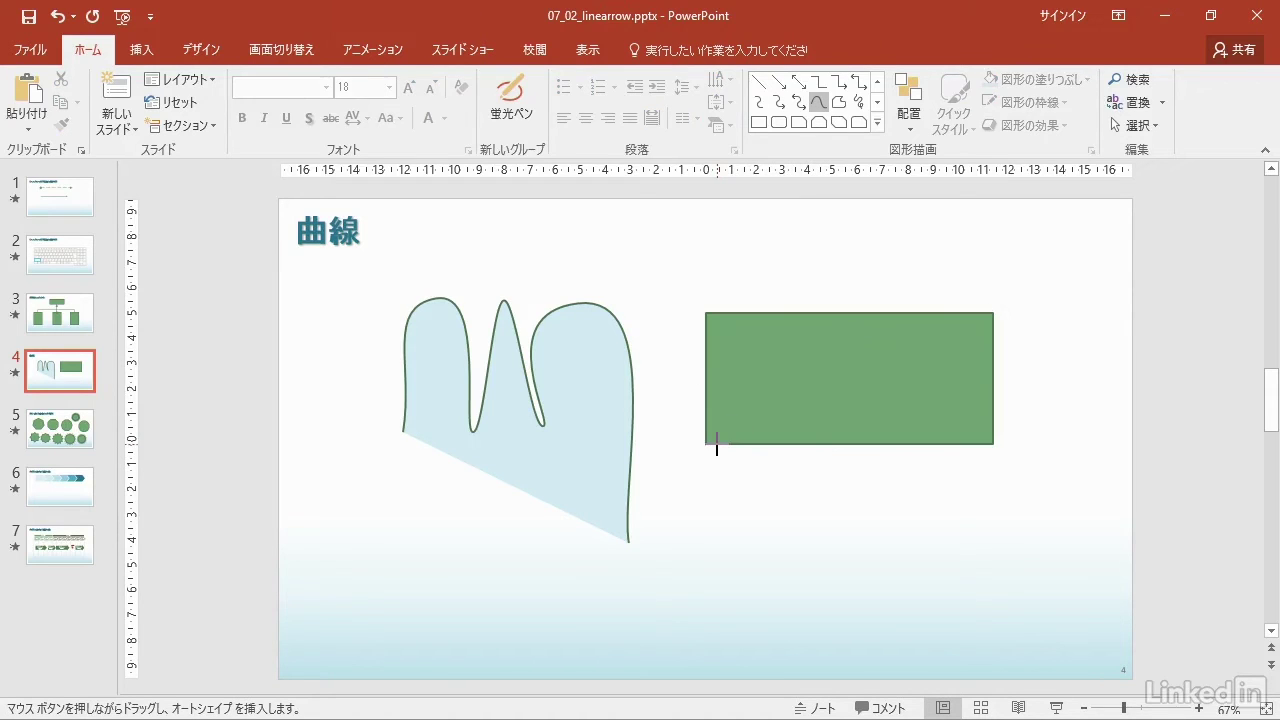
left_click(738, 310)
left_click(770, 443)
left_click(791, 313)
left_click(840, 311)
left_click(880, 443)
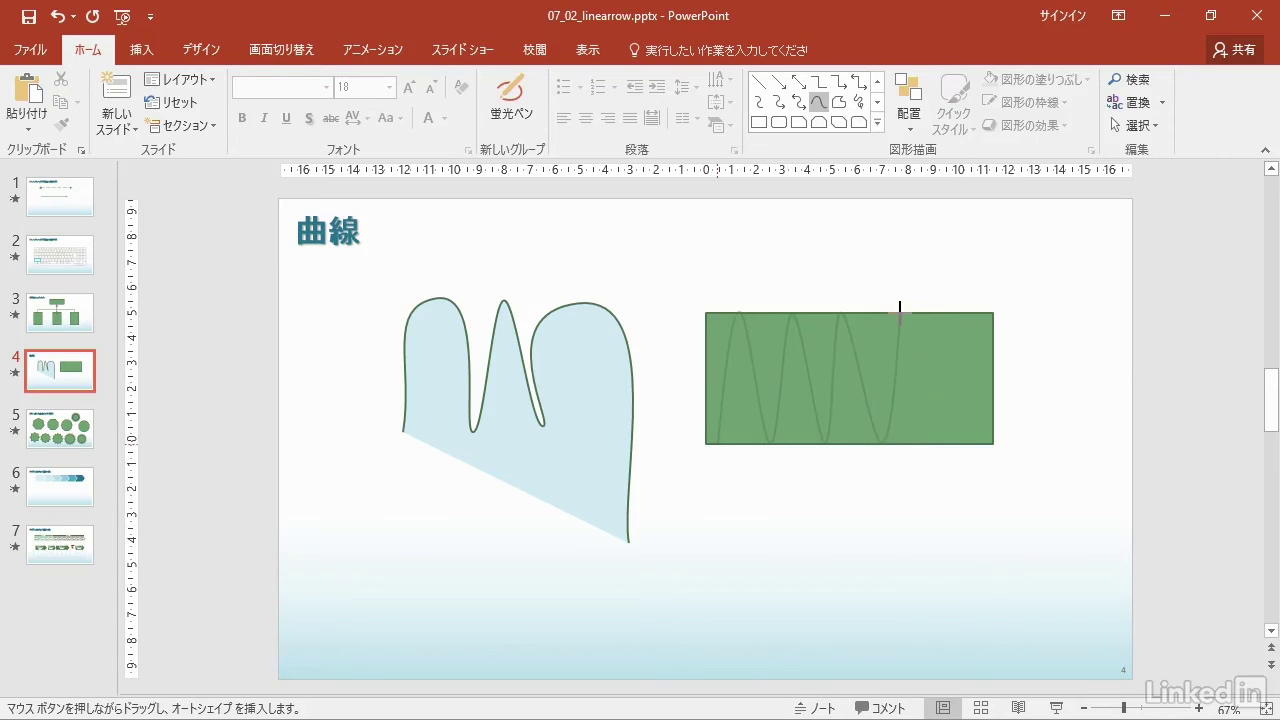
left_click(904, 313)
double_click(936, 443)
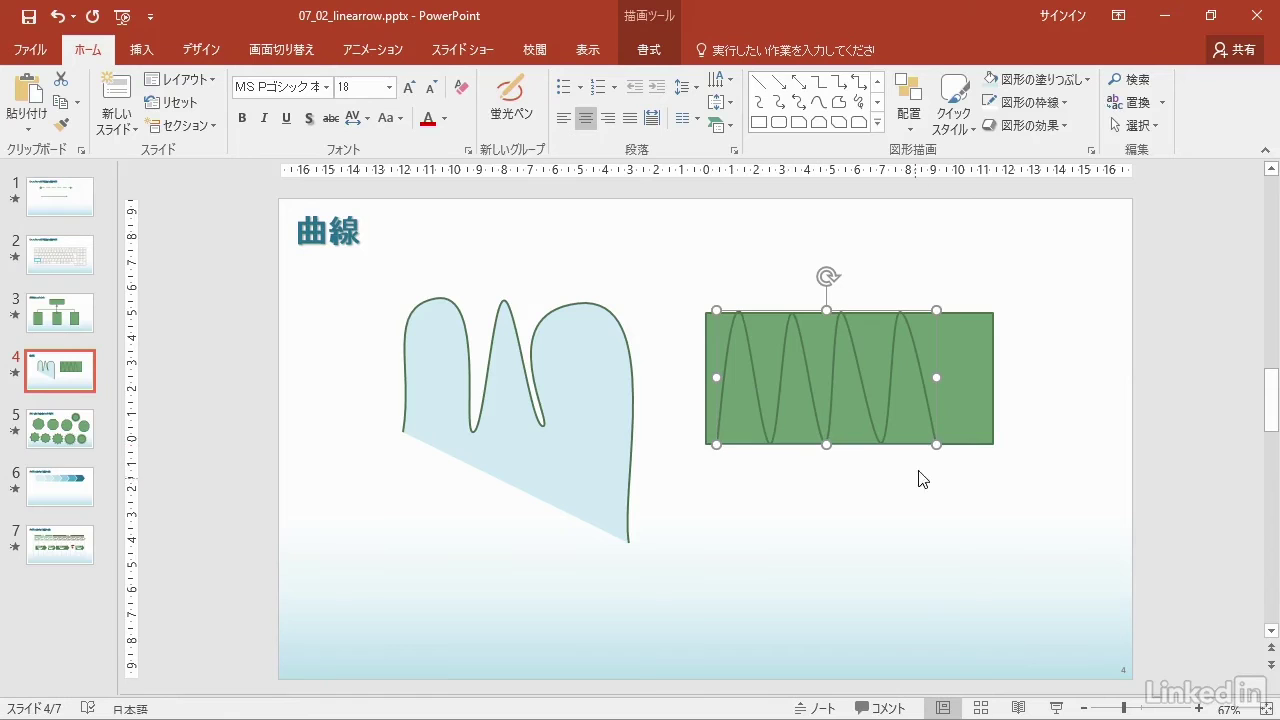
Give the zigzag a white 6 pt outline.
left_click(1063, 103)
left_click(989, 148)
left_click(1027, 104)
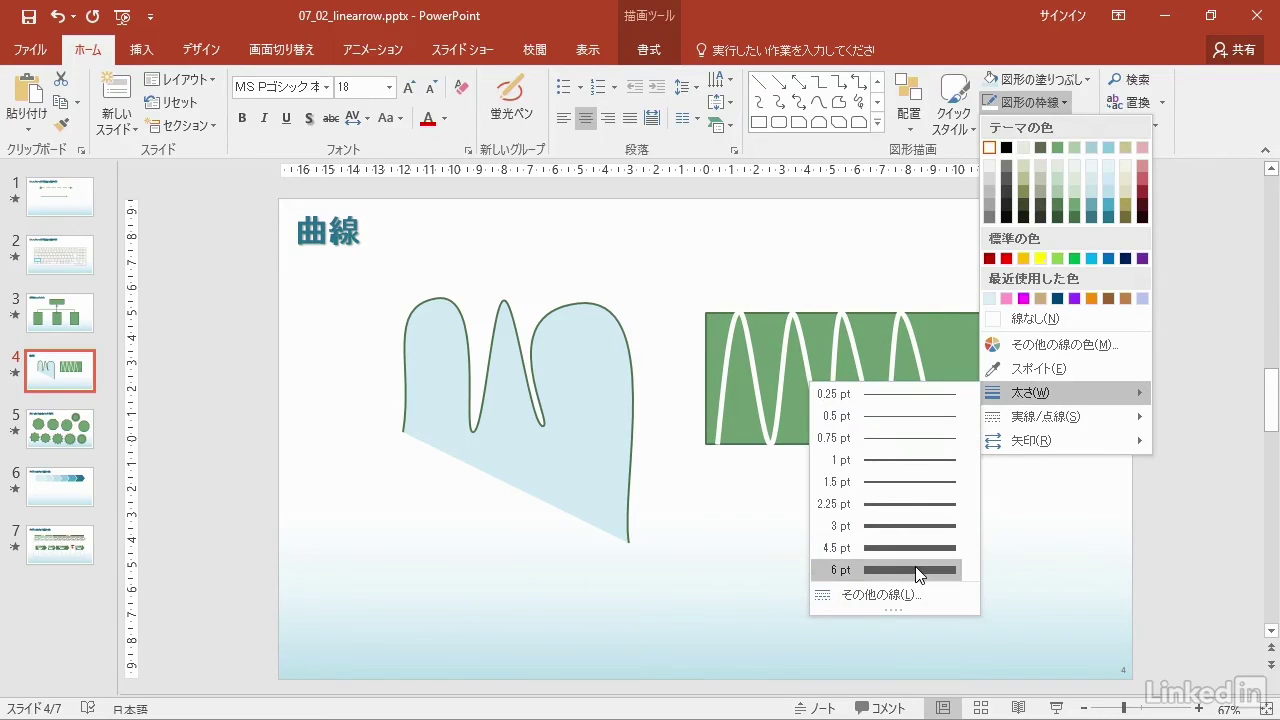
mouse_move(1064, 392)
left_click(916, 568)
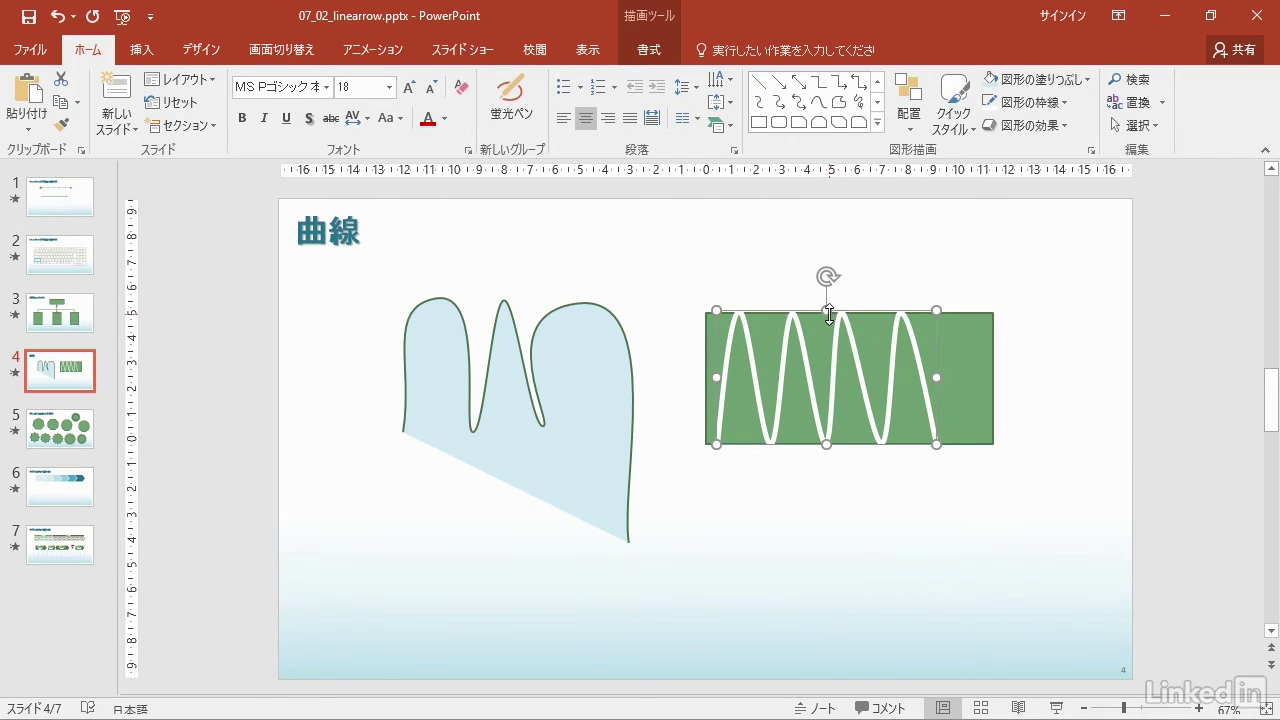
Shrink the white zigzag into a low, narrow wave near the rectangle's bottom.
left_click_drag(829, 313, 829, 395)
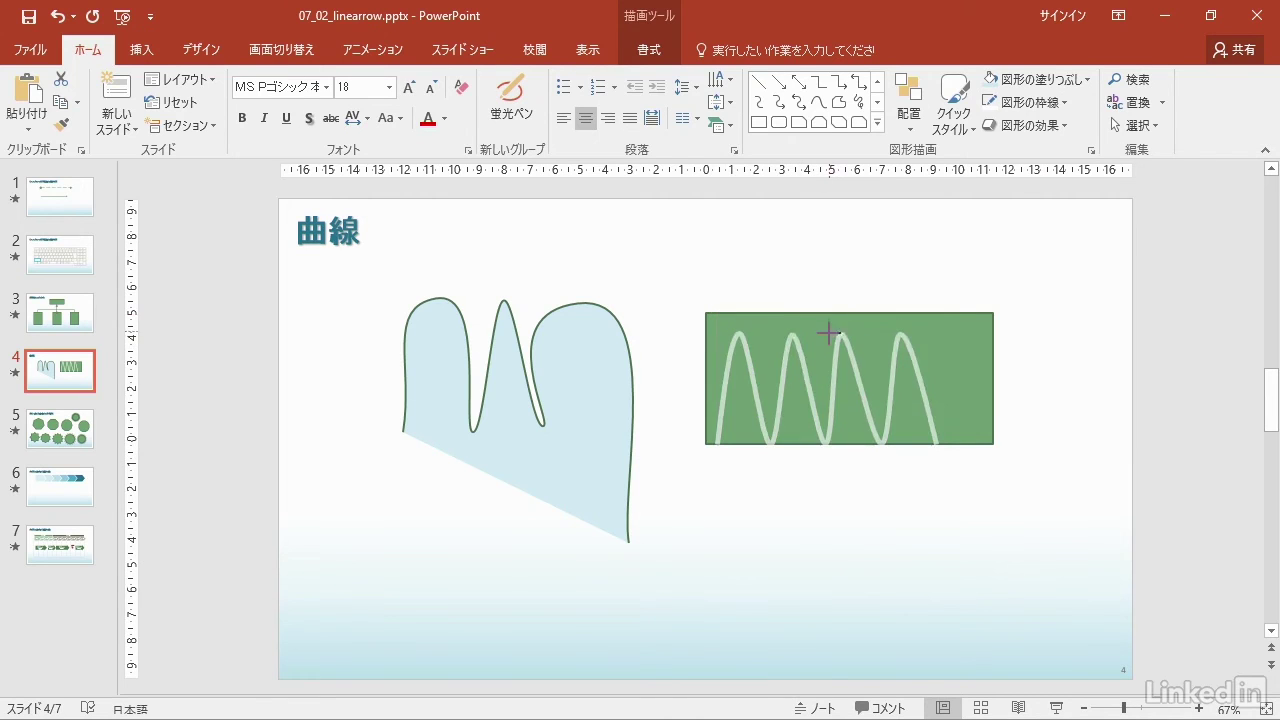
mouse_move(830, 426)
left_mouse_down()
mouse_move(828, 450)
mouse_move(722, 471)
left_mouse_up()
left_click(831, 434)
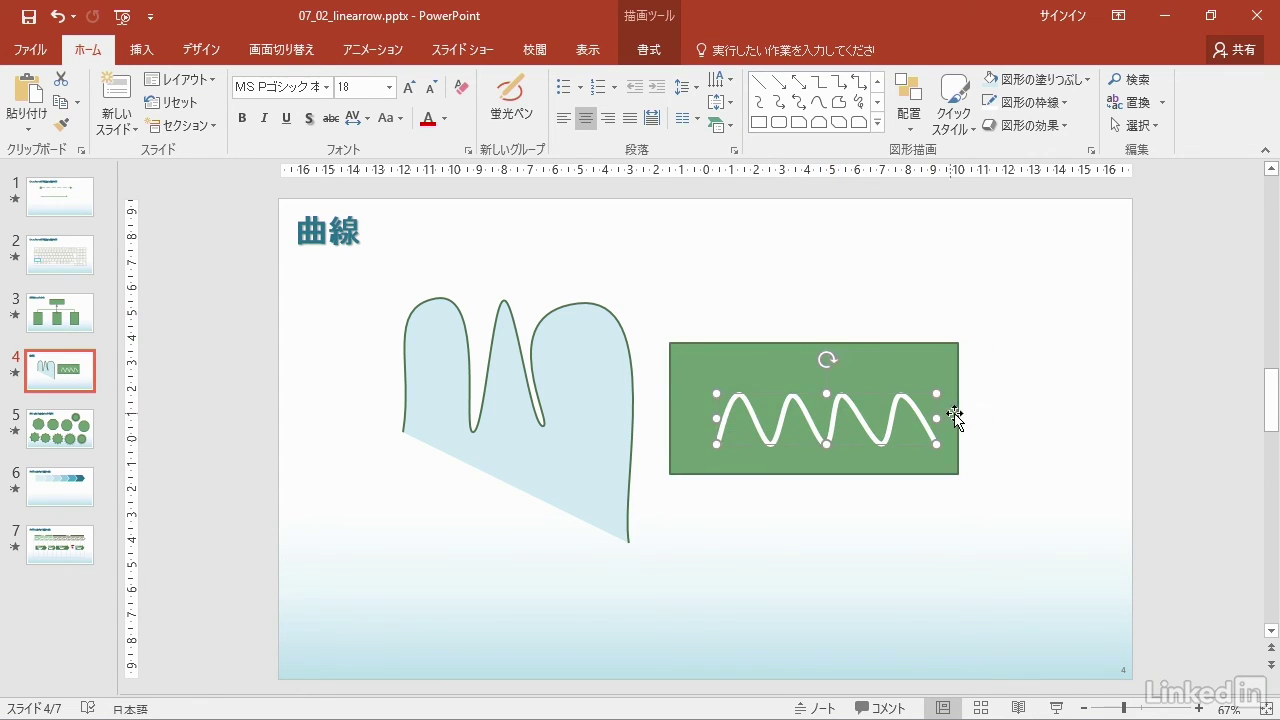
left_click_drag(937, 418, 848, 418)
left_click_drag(783, 393, 783, 418)
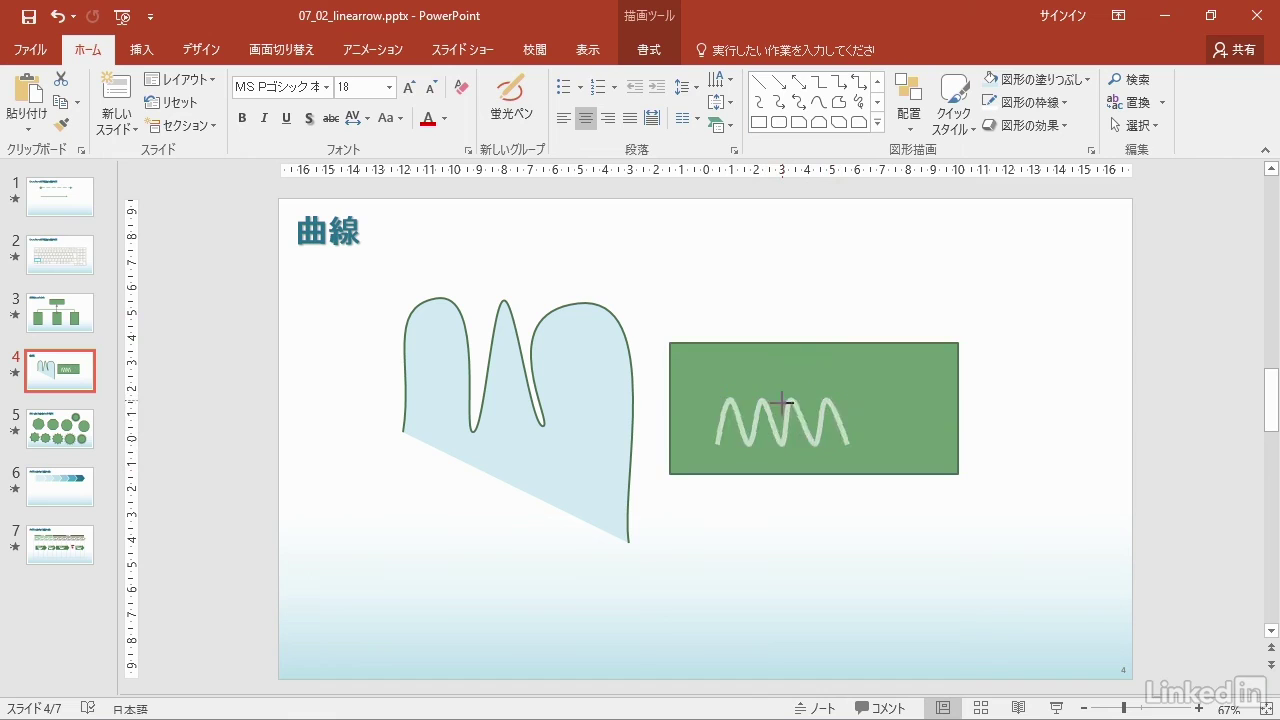
left_click(766, 565)
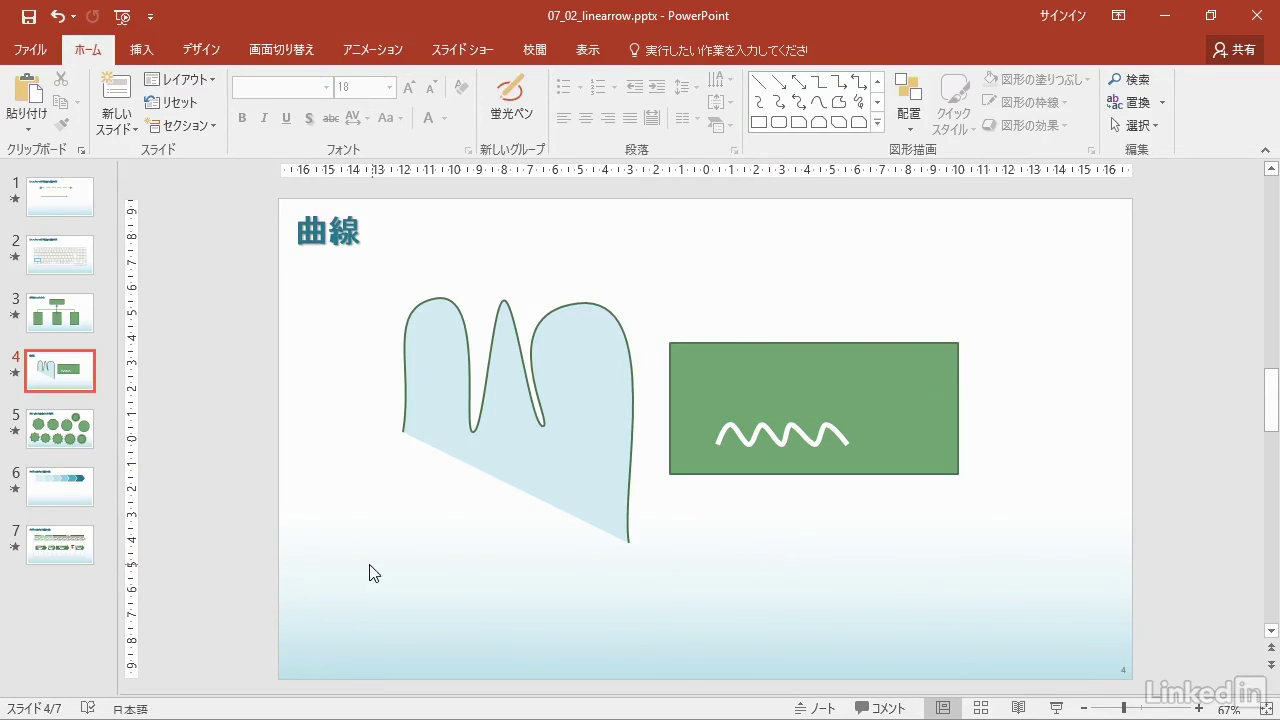
Select all three shapes and move them up and to the right together.
left_click_drag(308, 610, 1016, 257)
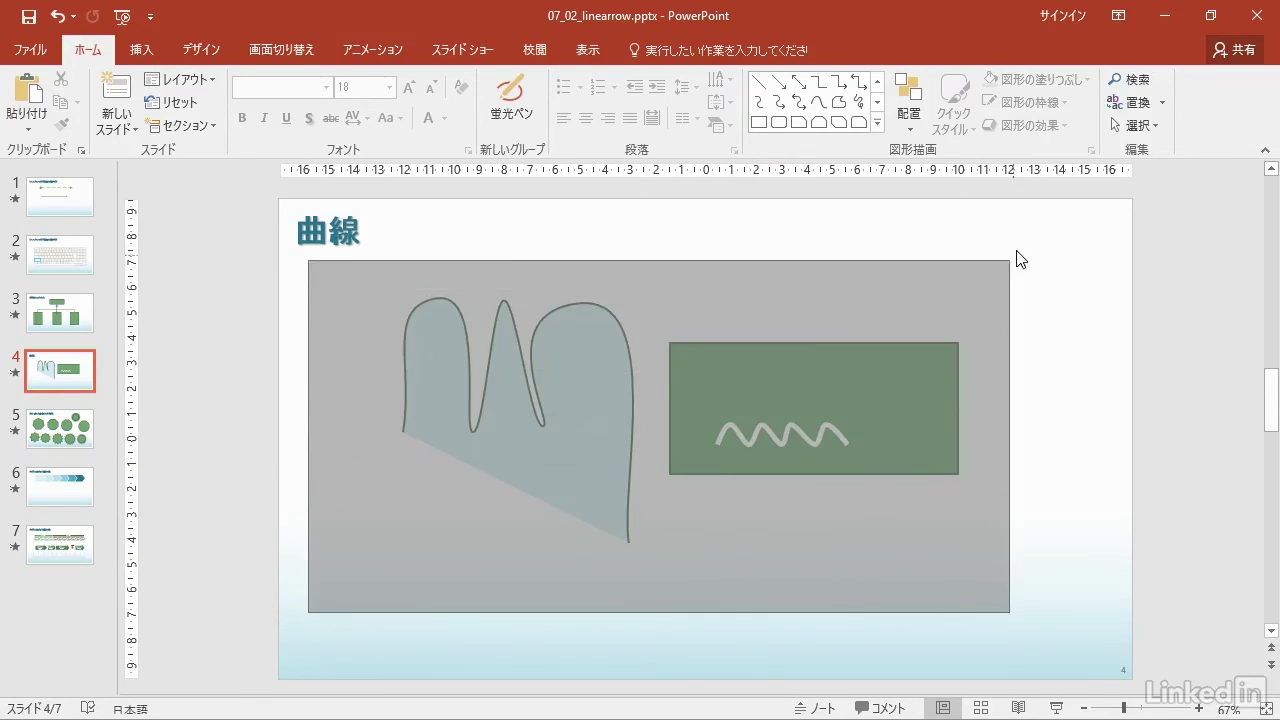
left_click_drag(874, 387, 930, 299)
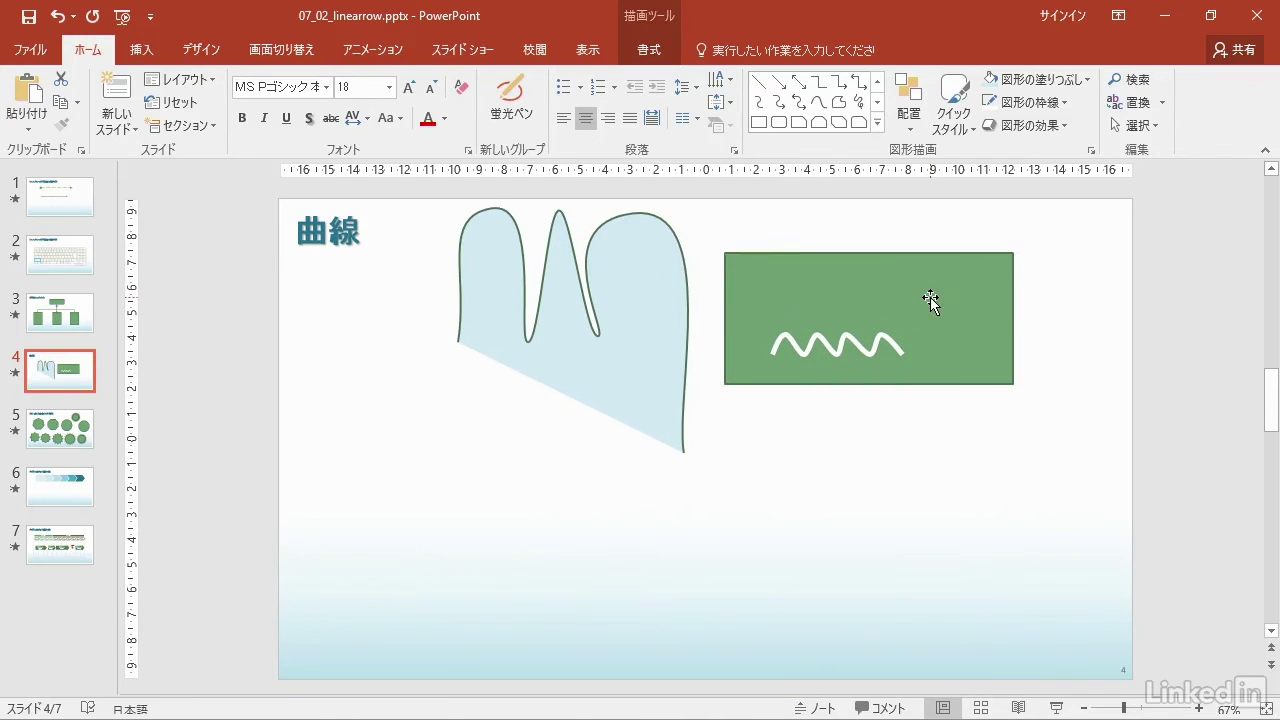
left_click(816, 501)
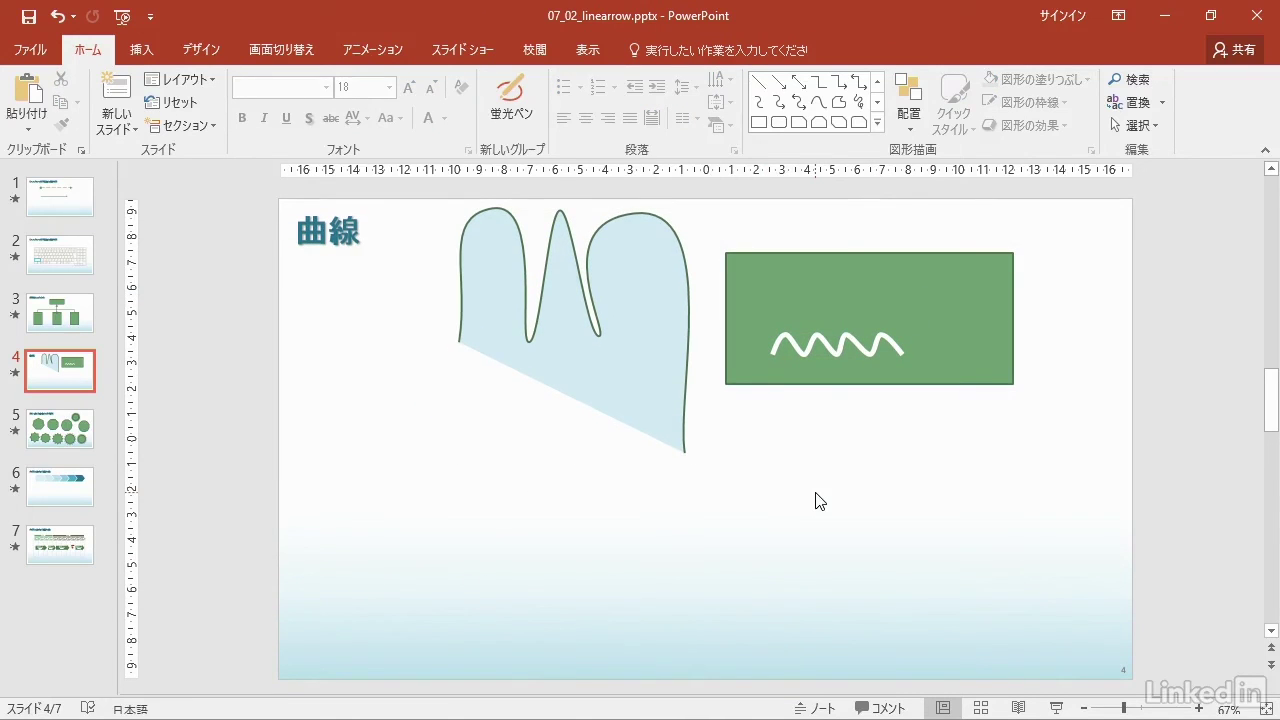
Draw a freeform S-curve from the slide's lower left rising toward the upper right.
left_click(819, 102)
left_click(365, 627)
left_click(589, 617)
left_click(698, 577)
left_click(958, 427)
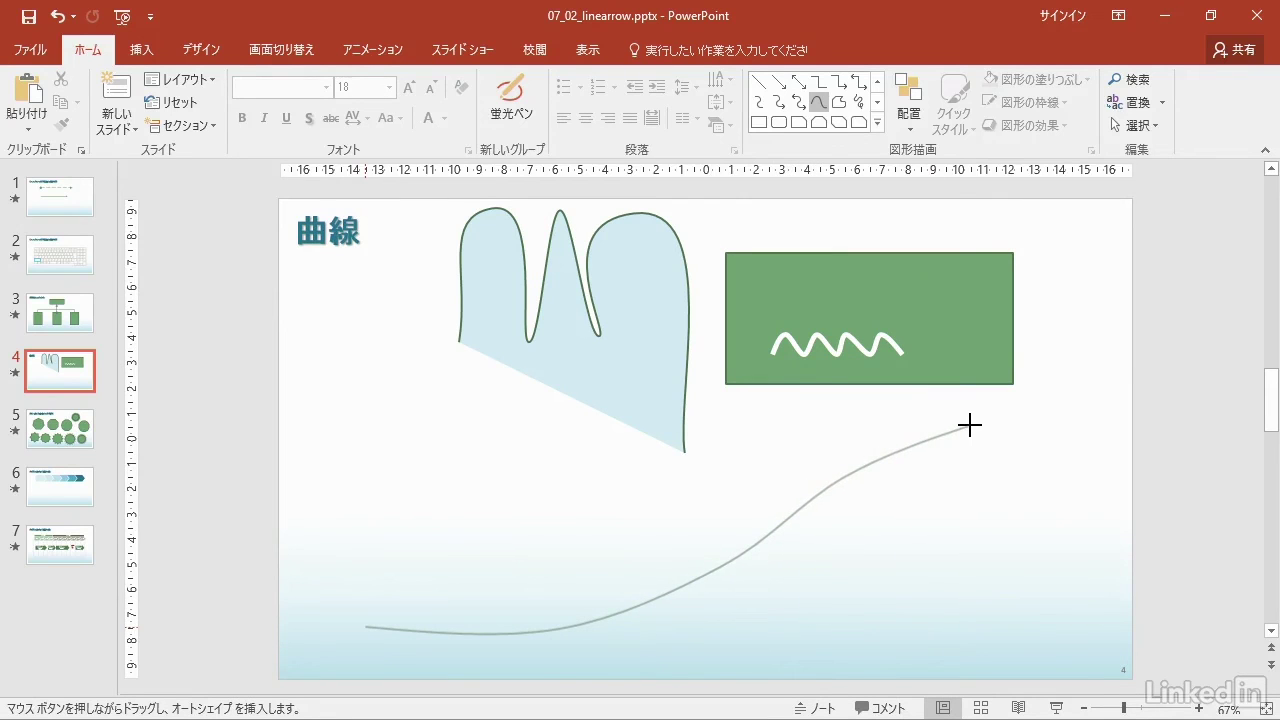
double_click(1078, 405)
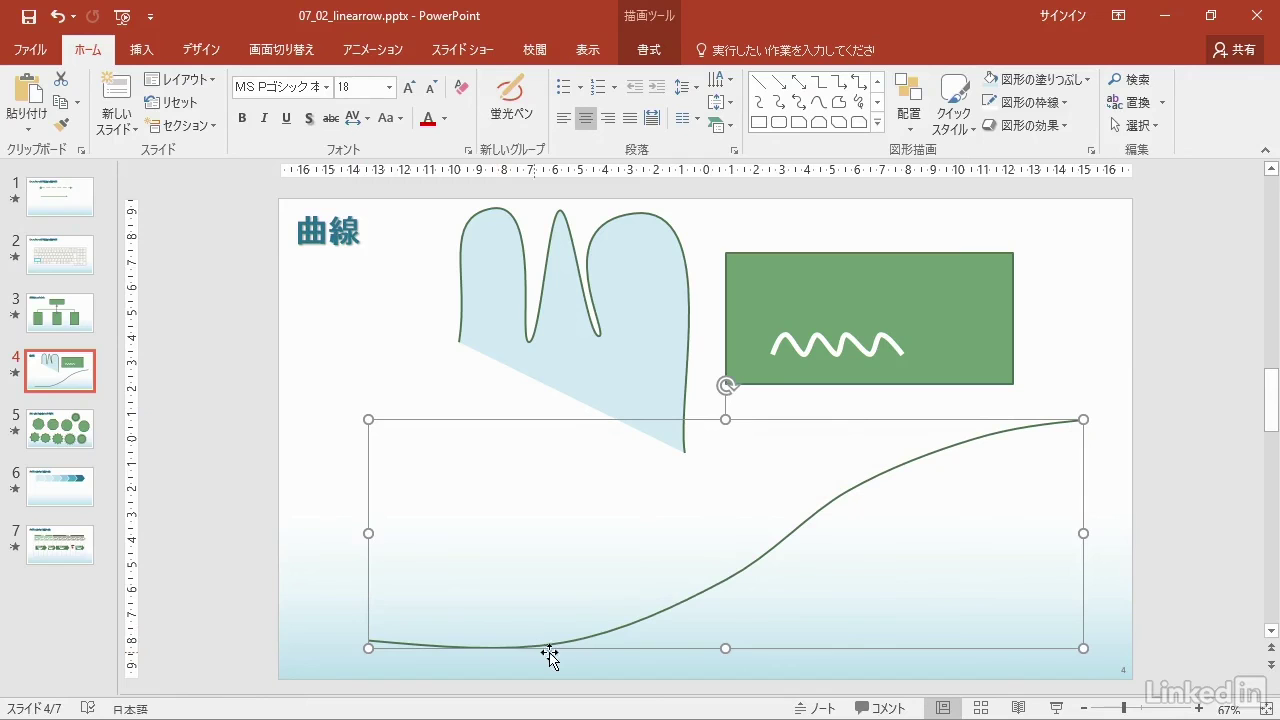
left_click(1052, 375)
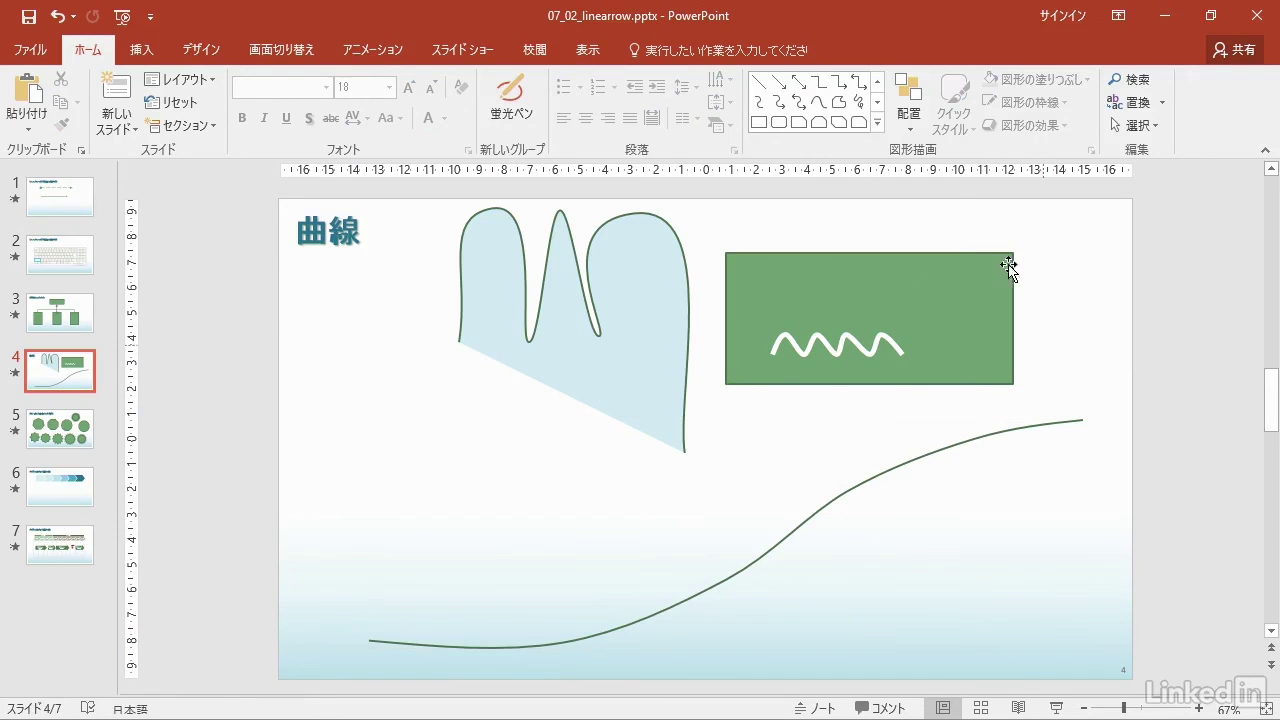
left_click(760, 80)
Draw a black vertical axis line to the left of the S-curve.
left_click_drag(357, 386, 358, 661)
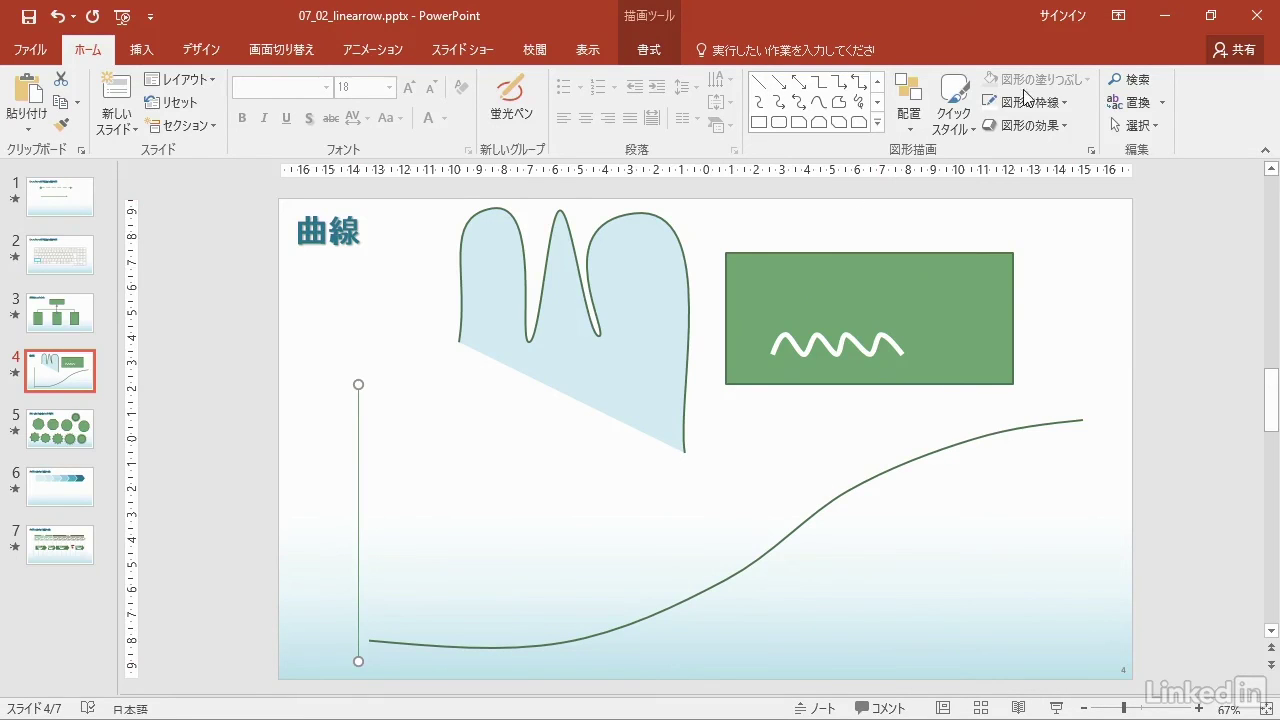
left_click(1030, 102)
left_click(1007, 154)
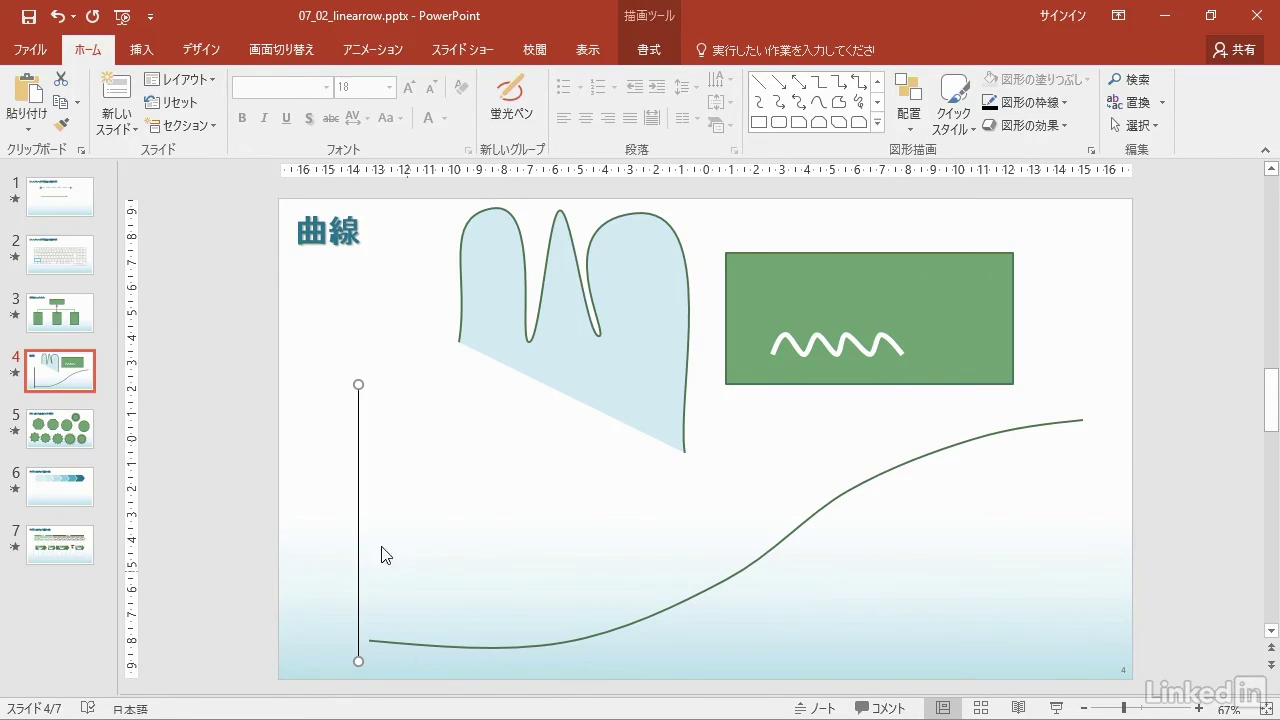
Add a horizontal axis along the slide bottom, thicken the axis lines, and shift the S-curve slightly left.
left_click(759, 81)
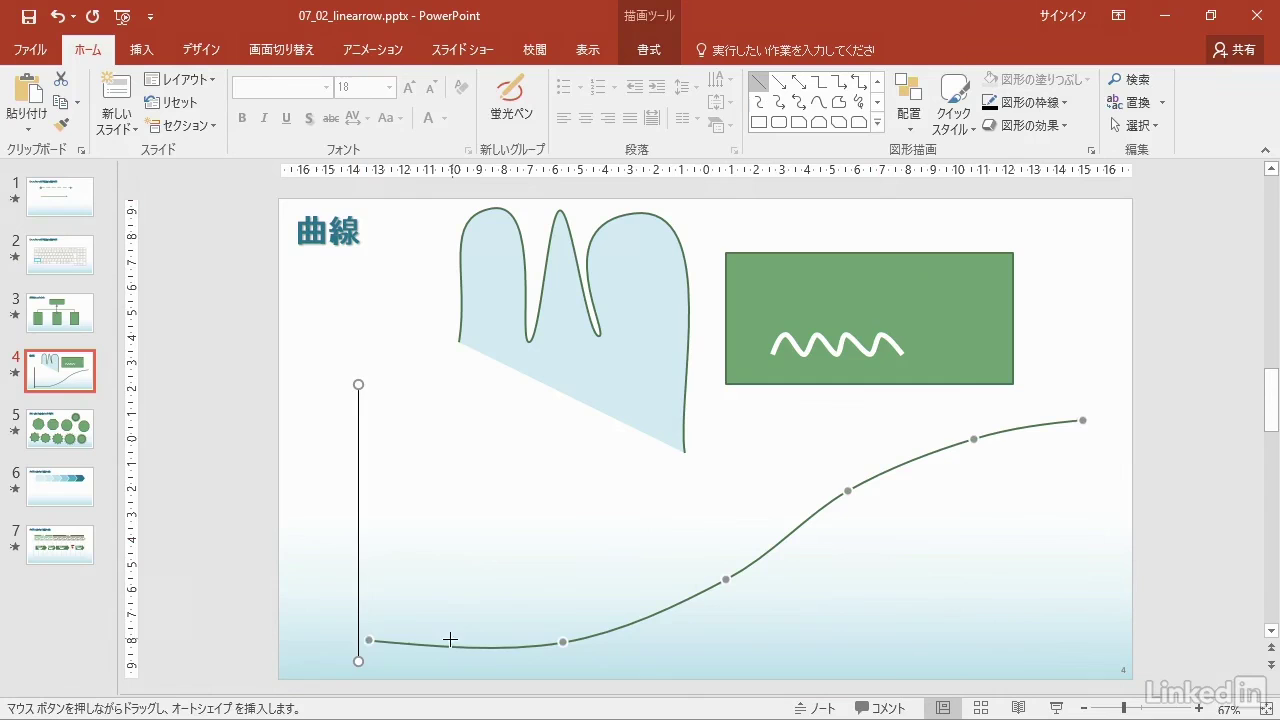
mouse_move(332, 648)
left_mouse_down()
mouse_move(820, 637)
mouse_move(1053, 648)
left_mouse_up()
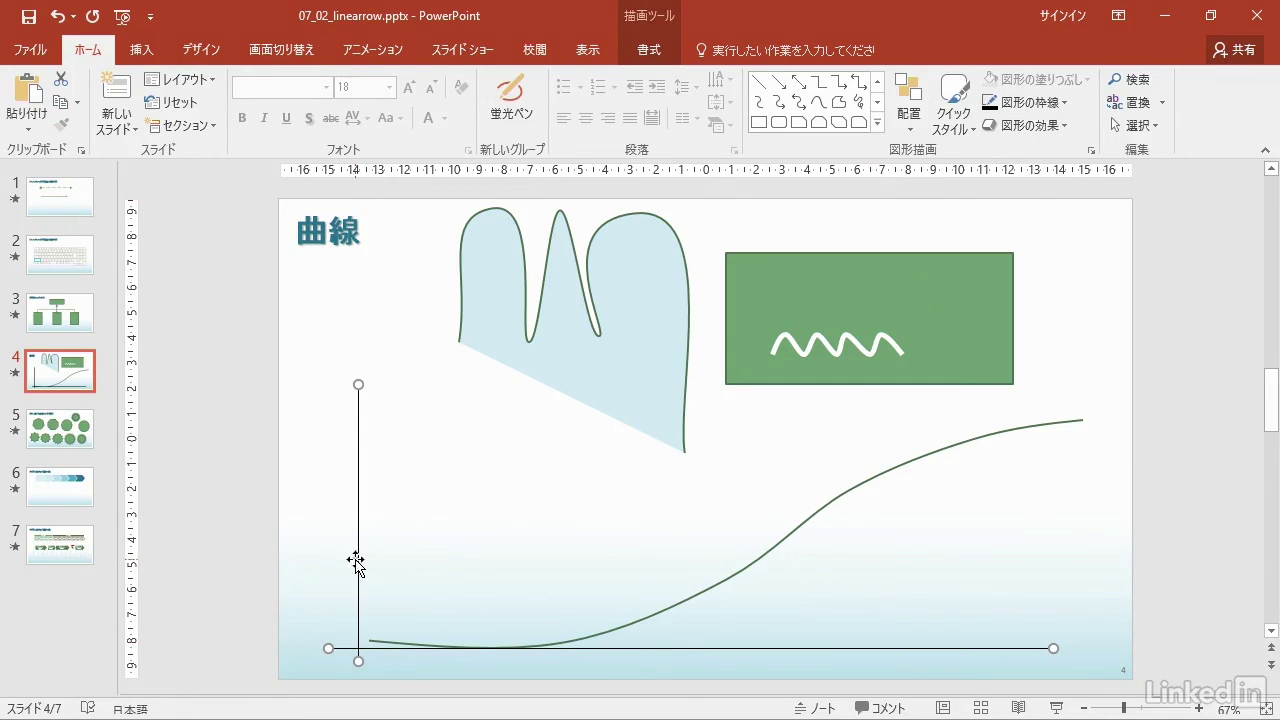
left_click(1030, 102)
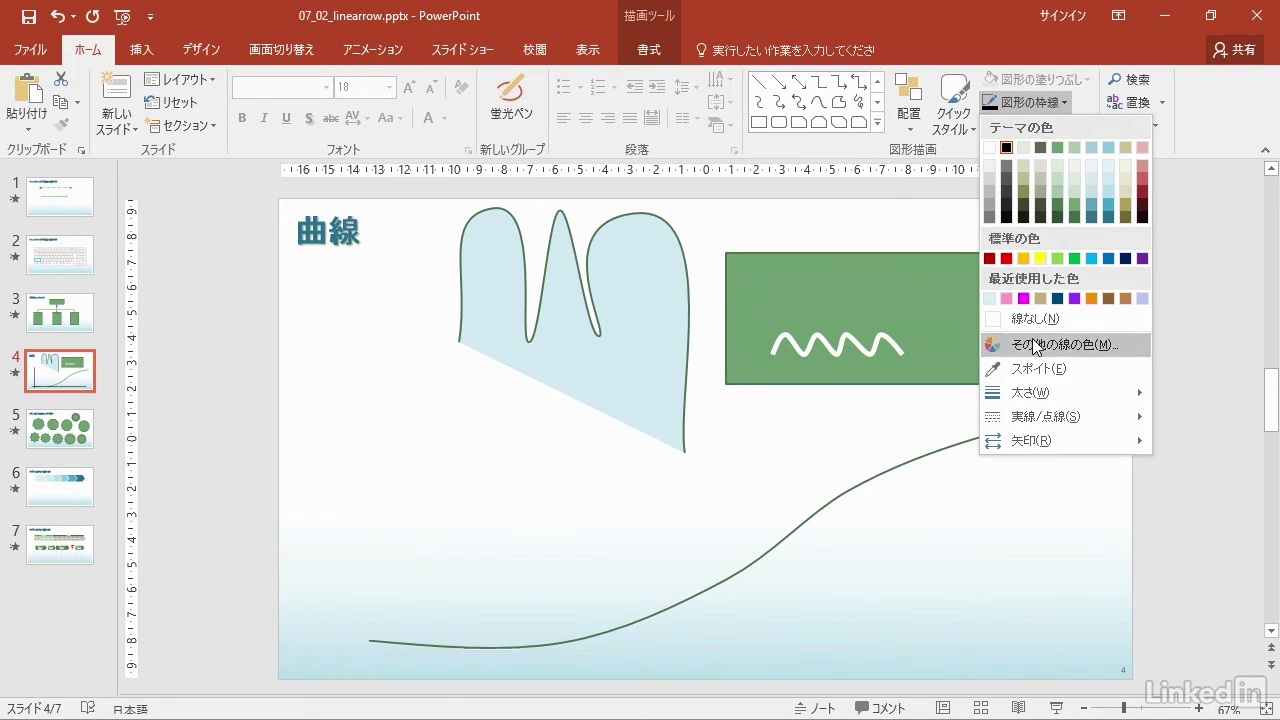
mouse_move(1040, 392)
left_click(895, 500)
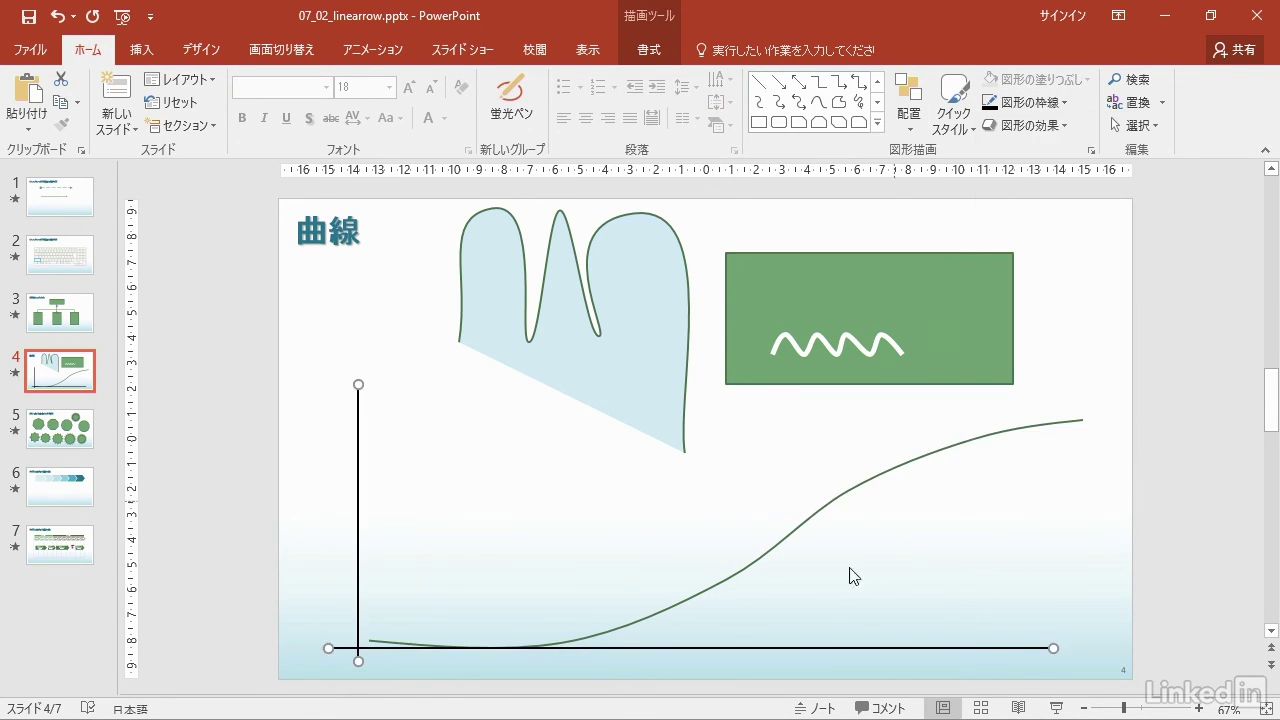
left_click_drag(736, 582, 724, 580)
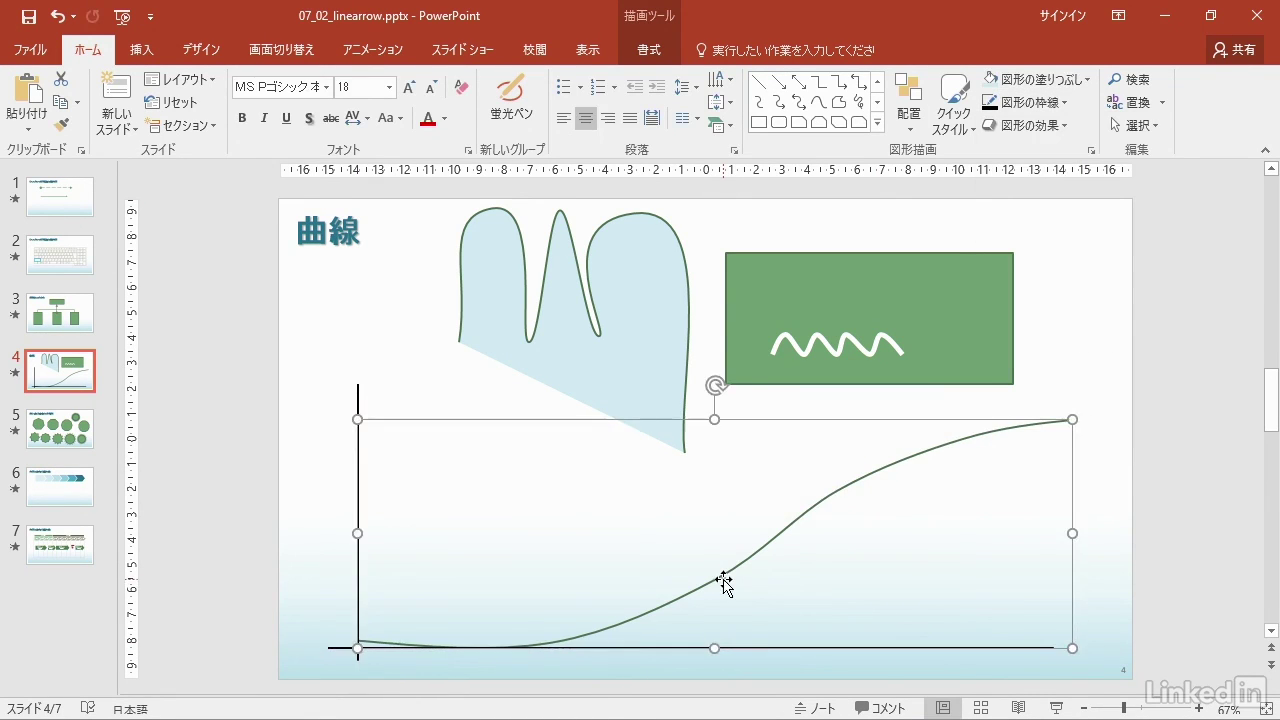
Nudge the S-curve up and make it a red 4.5 pt line.
key("Up")
key("Up")
key("Up")
left_click(1028, 102)
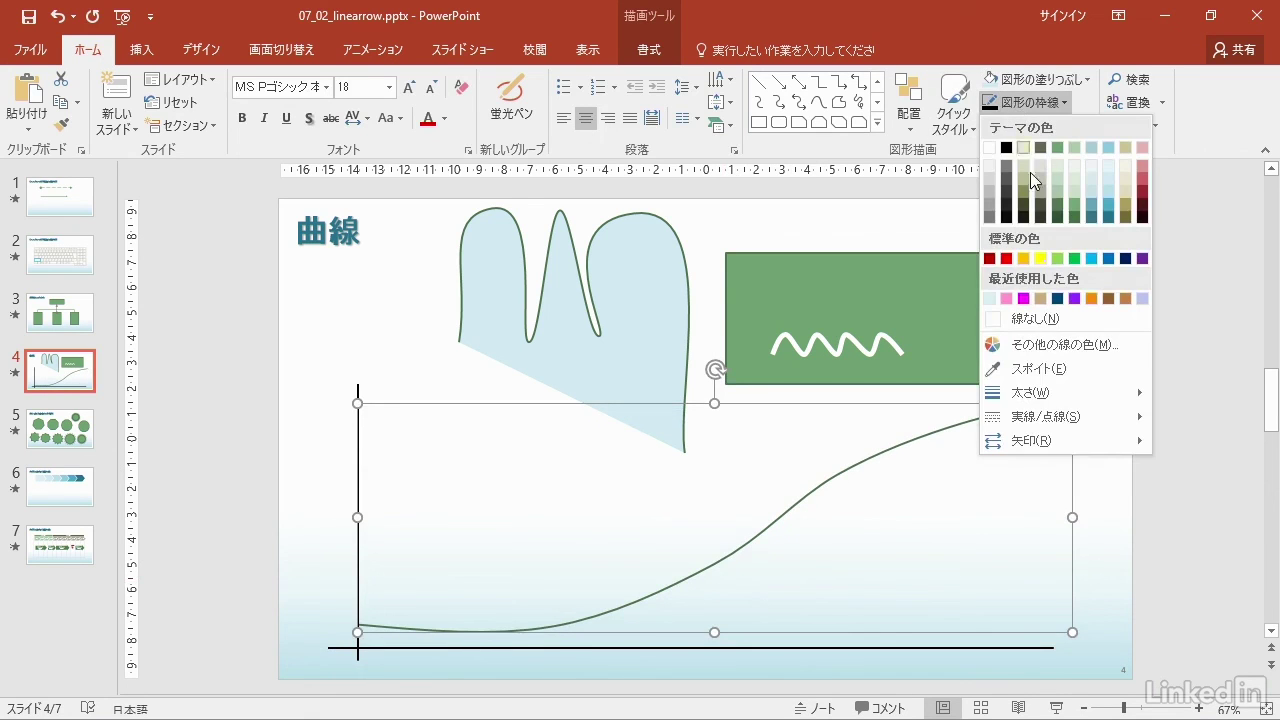
left_click(1007, 259)
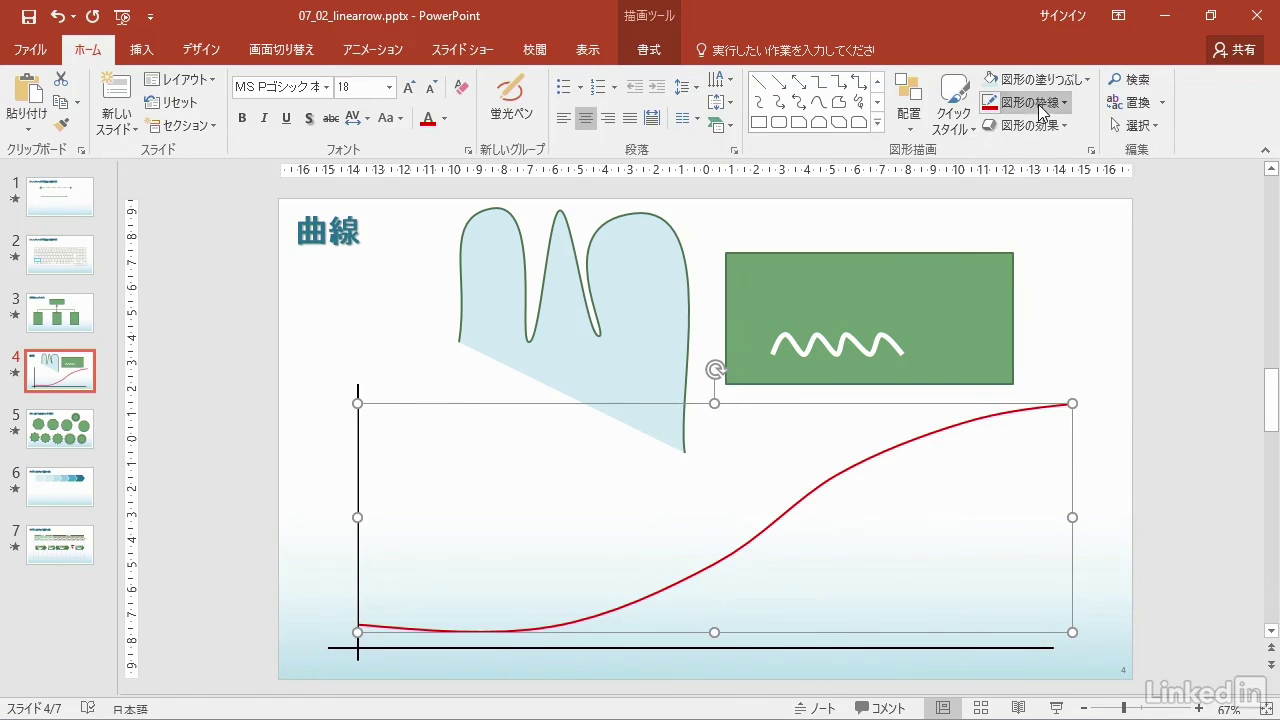
left_click(1028, 102)
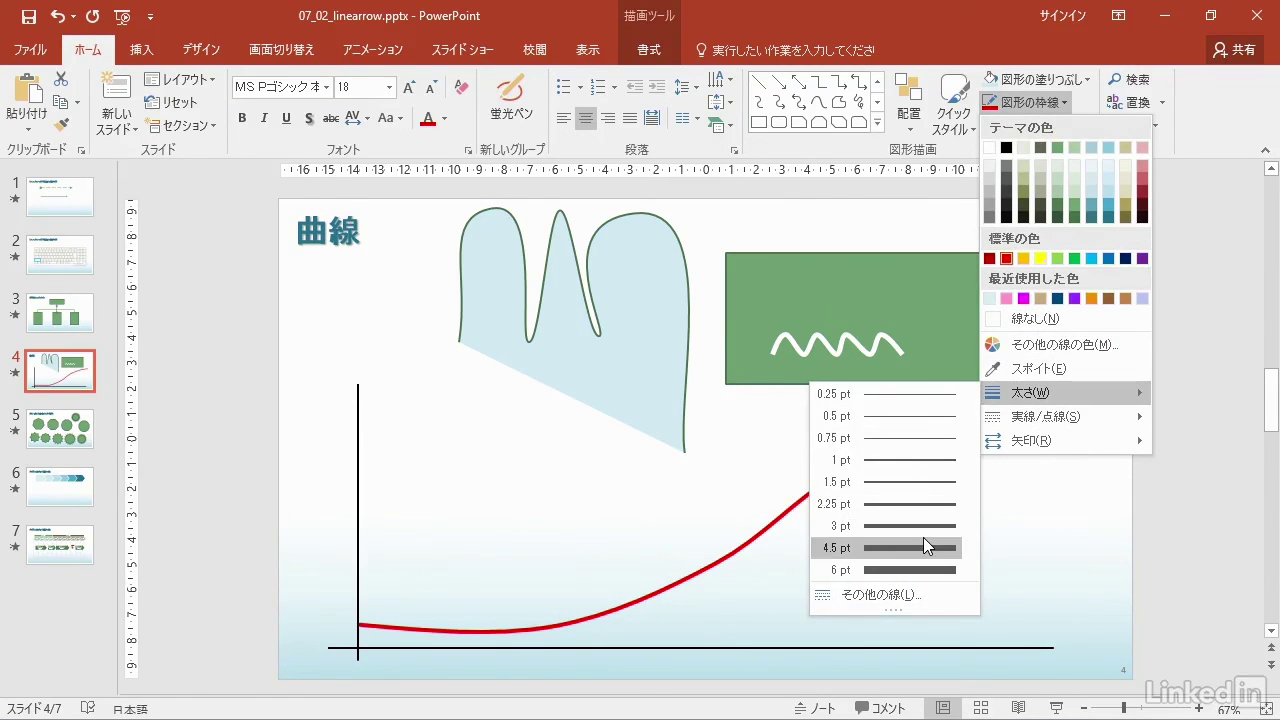
left_click(923, 537)
left_click(1103, 493)
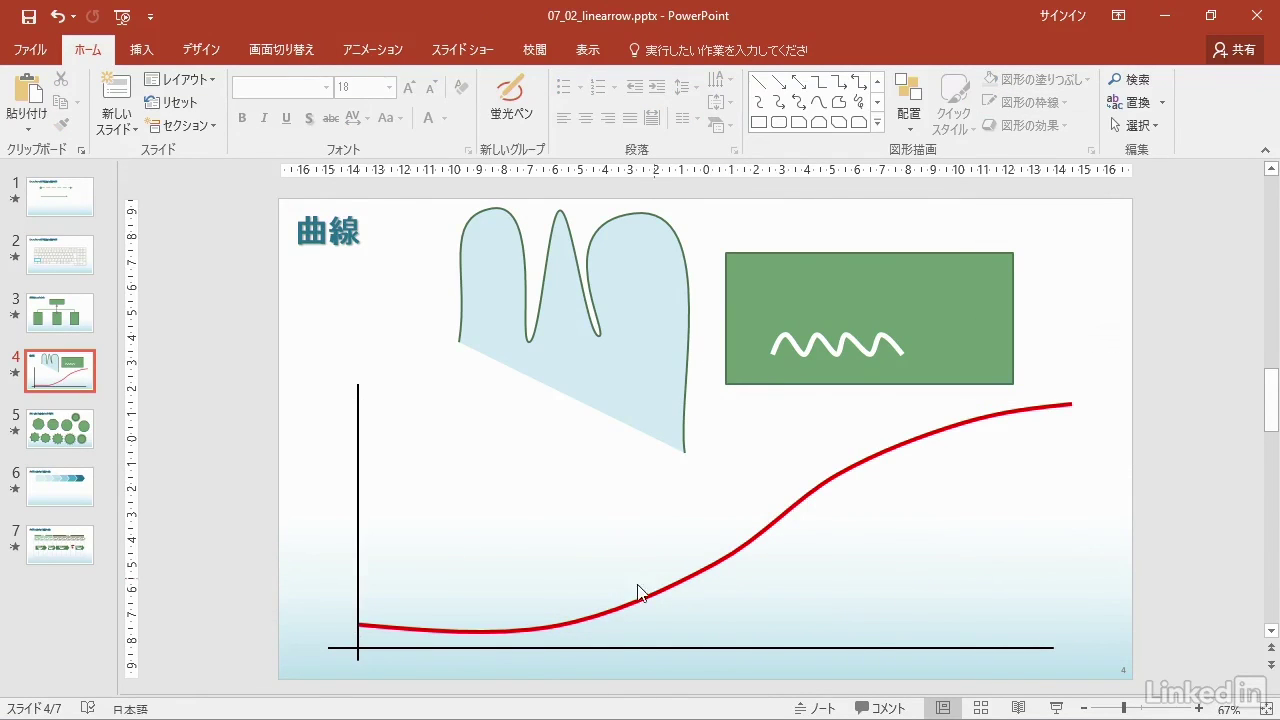
Pull the red curve's right end inward so it ends within the axes.
left_click(592, 617)
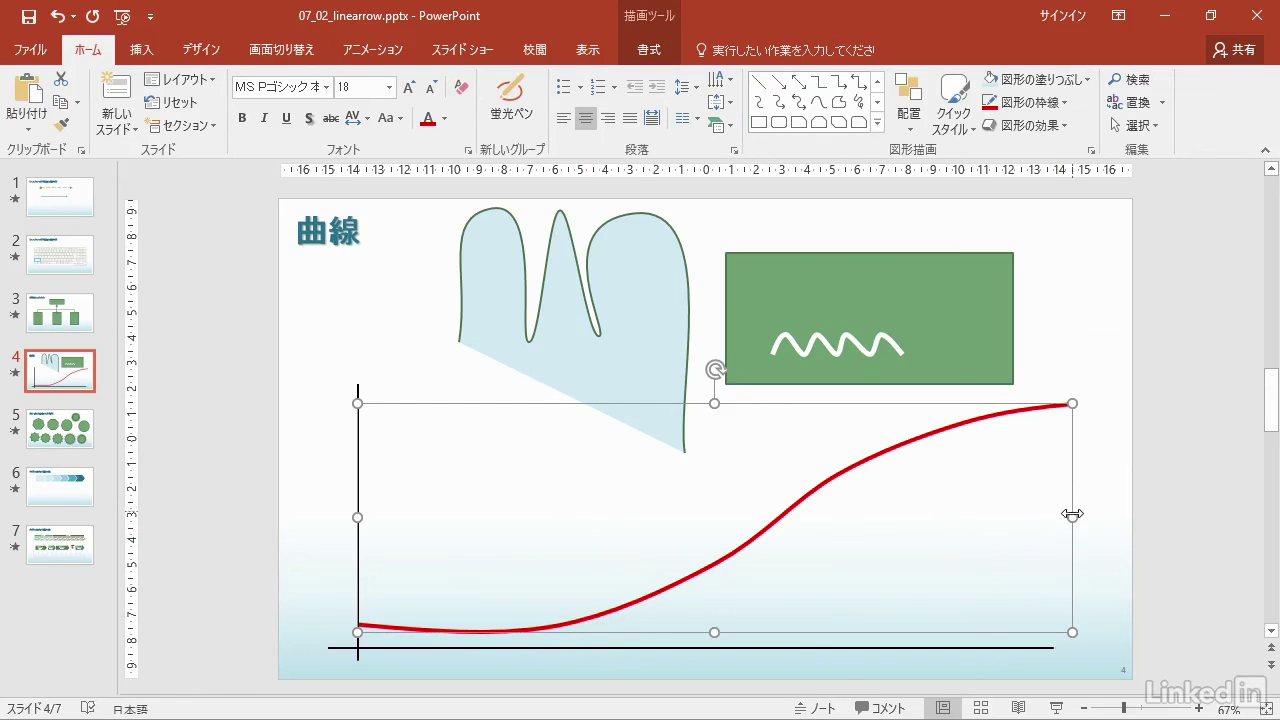
left_click_drag(1072, 514, 1052, 516)
left_click(1080, 545)
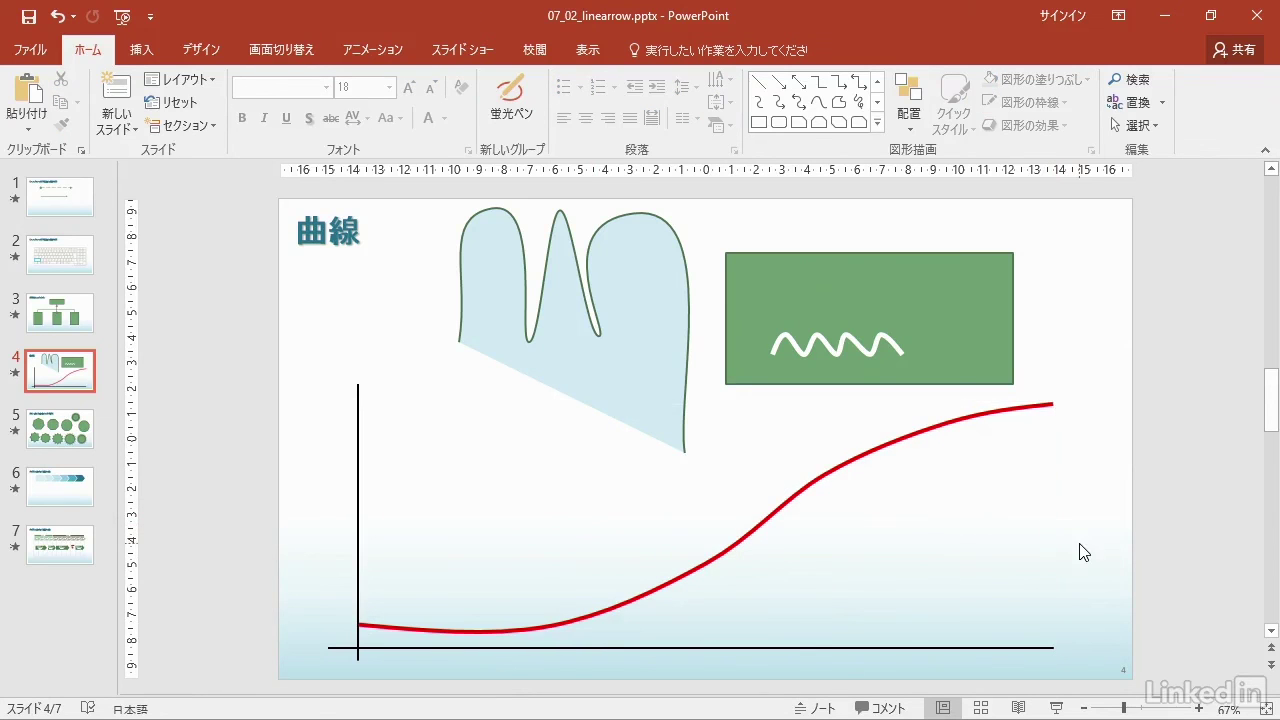
left_click(721, 551)
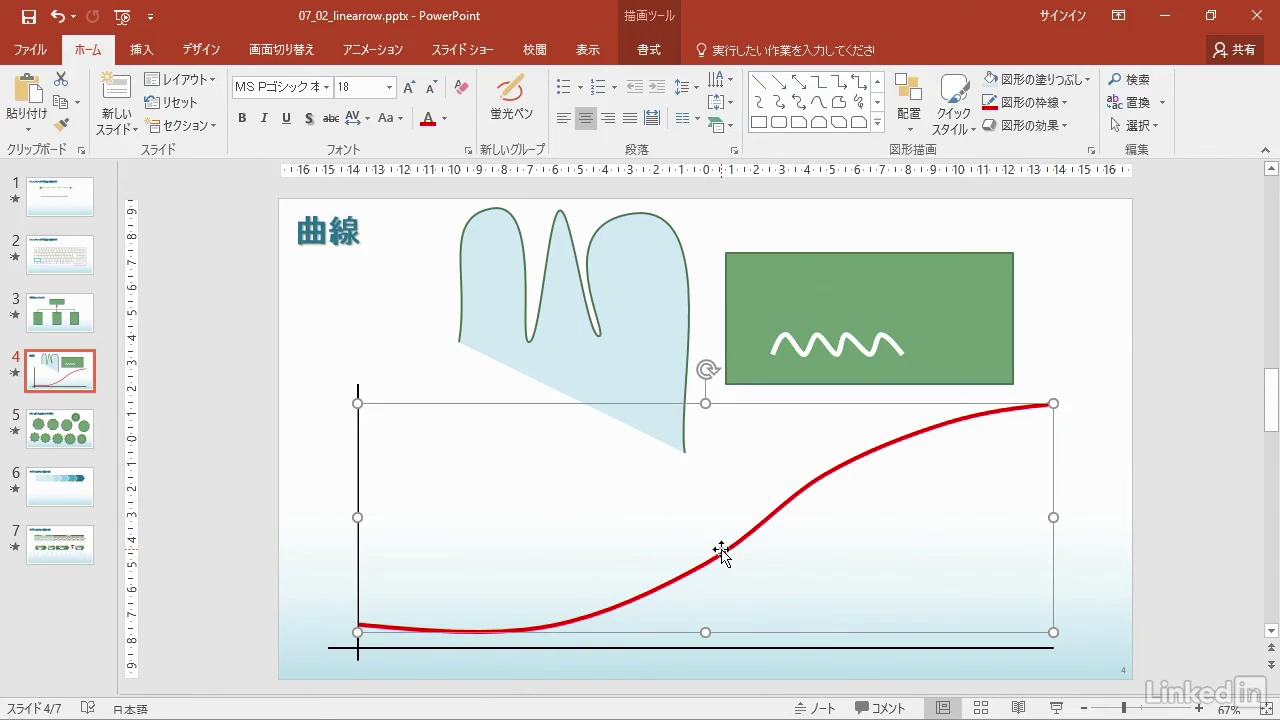
left_click(1116, 421)
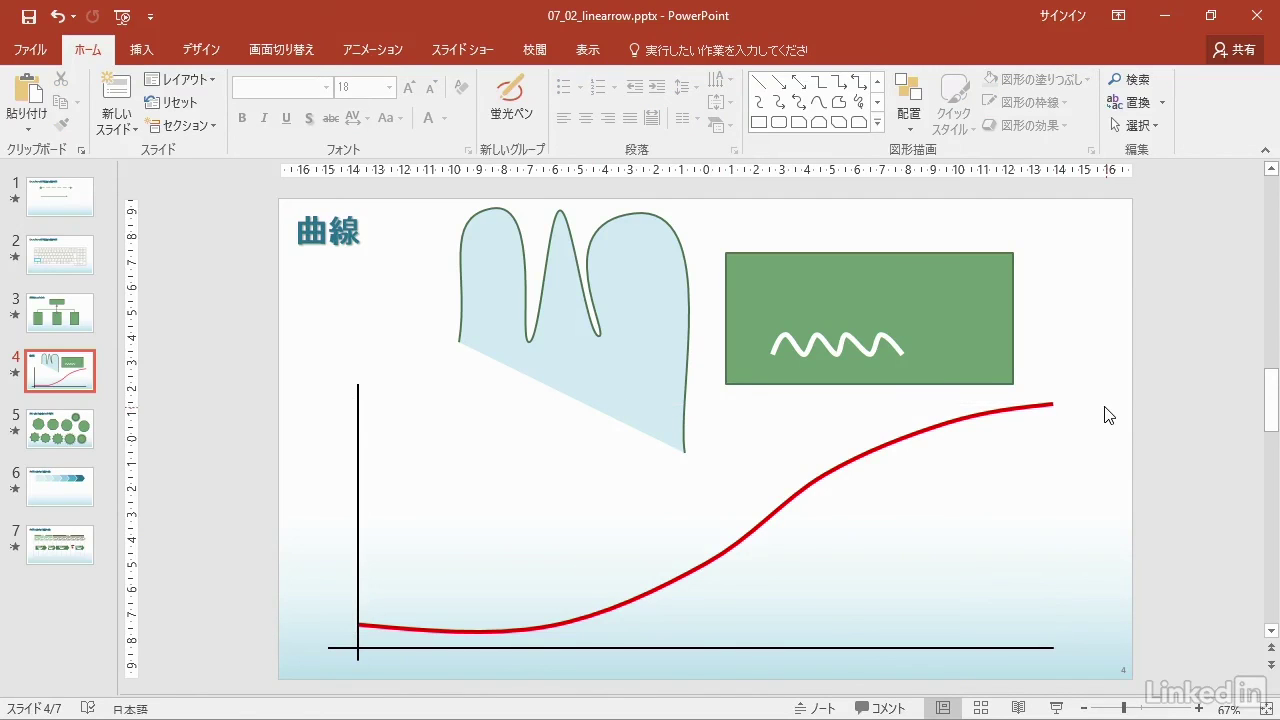